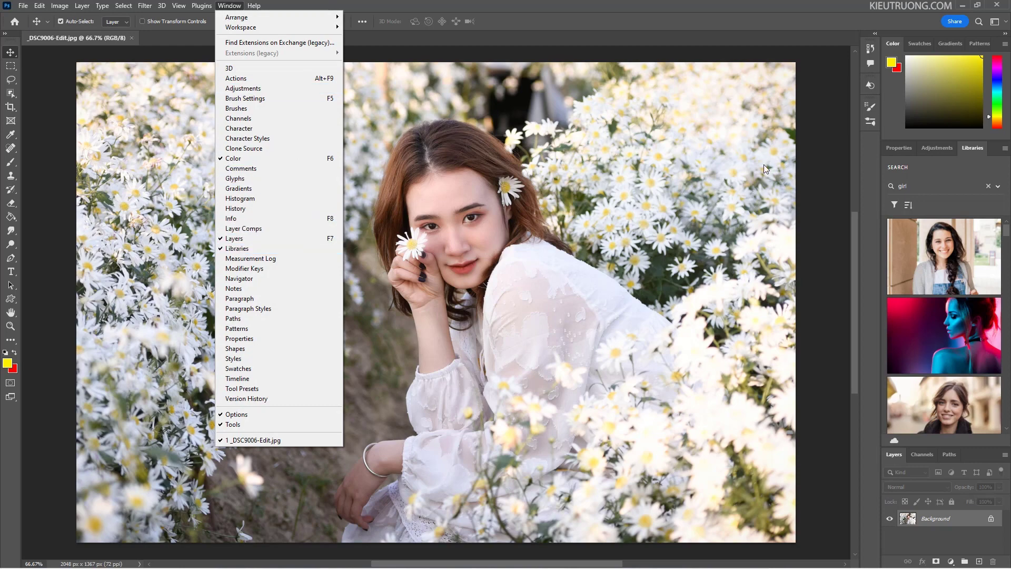
# Examine the Adobe Stock results for "girl" and "fly" in the Libraries of Photoshop, Illustrator and Premiere Pro
pyautogui.click(920, 187)
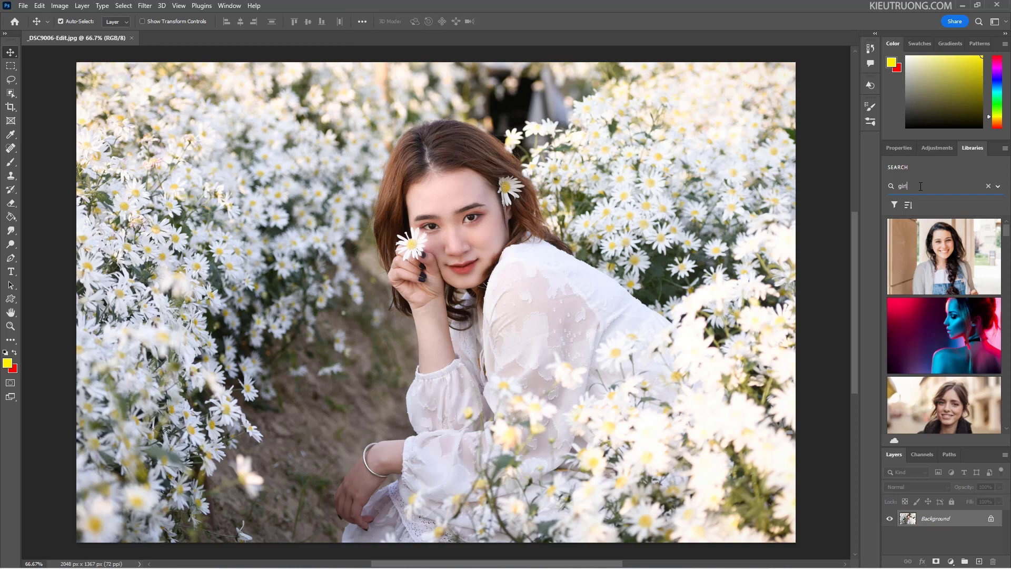
pyautogui.moveTo(900, 235)
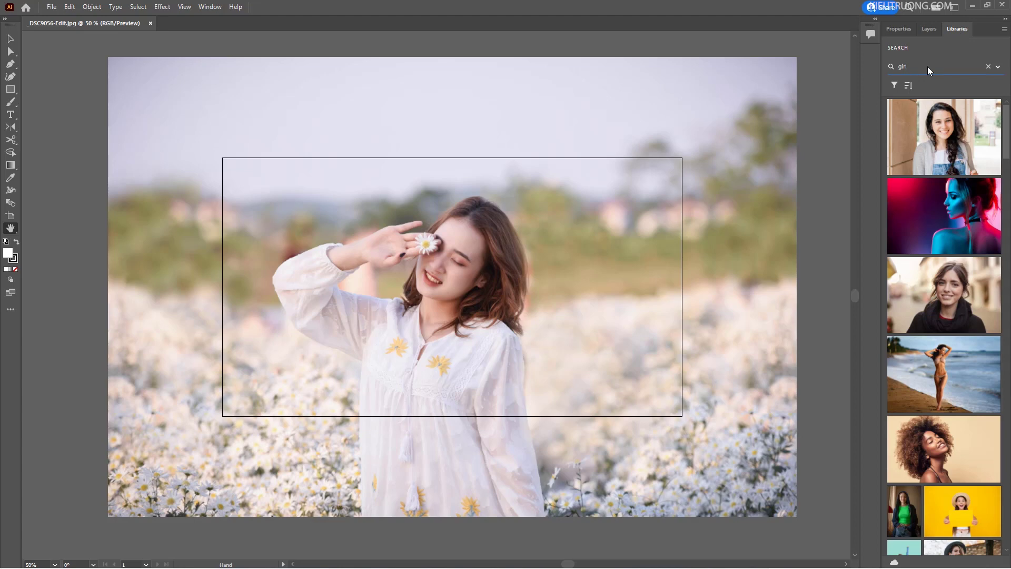
pyautogui.moveTo(900, 114)
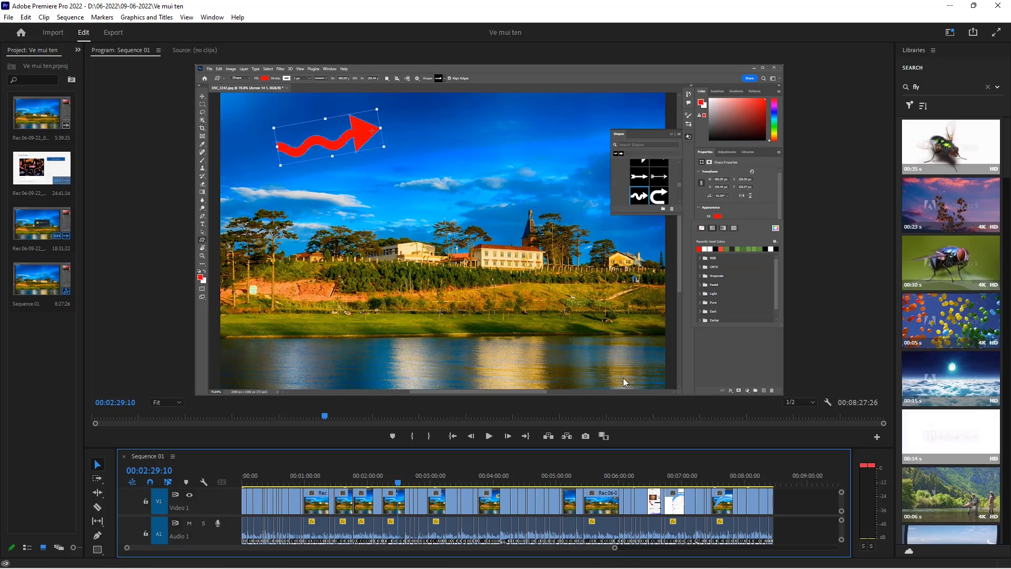
pyautogui.click(985, 86)
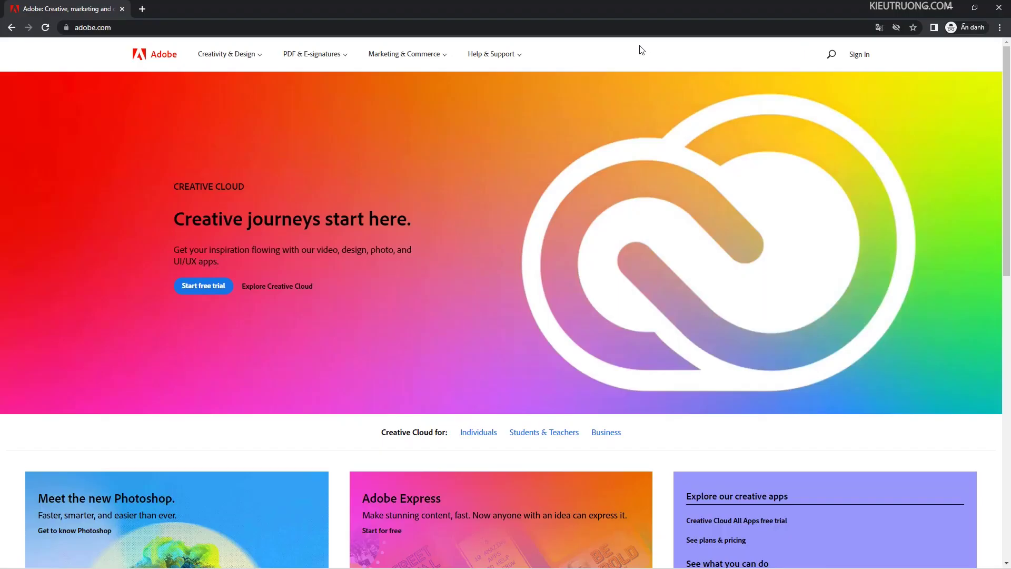
# Switch to the browser at adobe.com and open the form for creating a new Adobe account
pyautogui.click(644, 29)
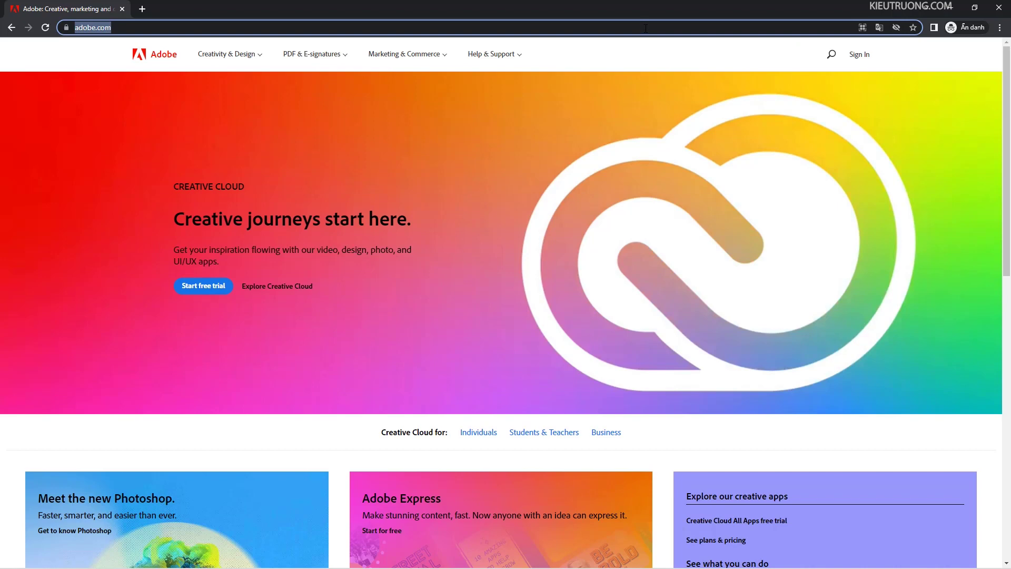
pyautogui.click(707, 66)
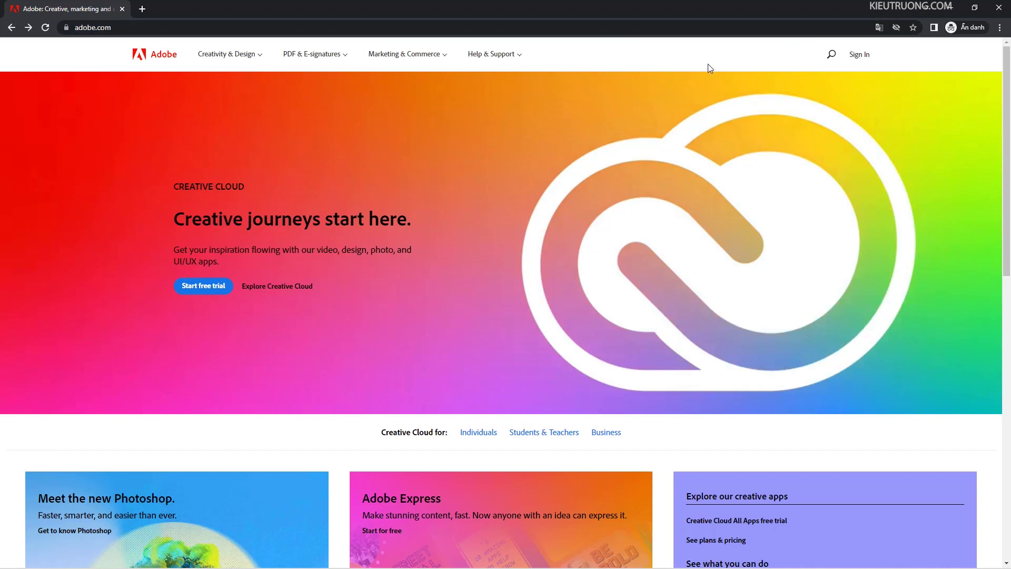
pyautogui.click(856, 56)
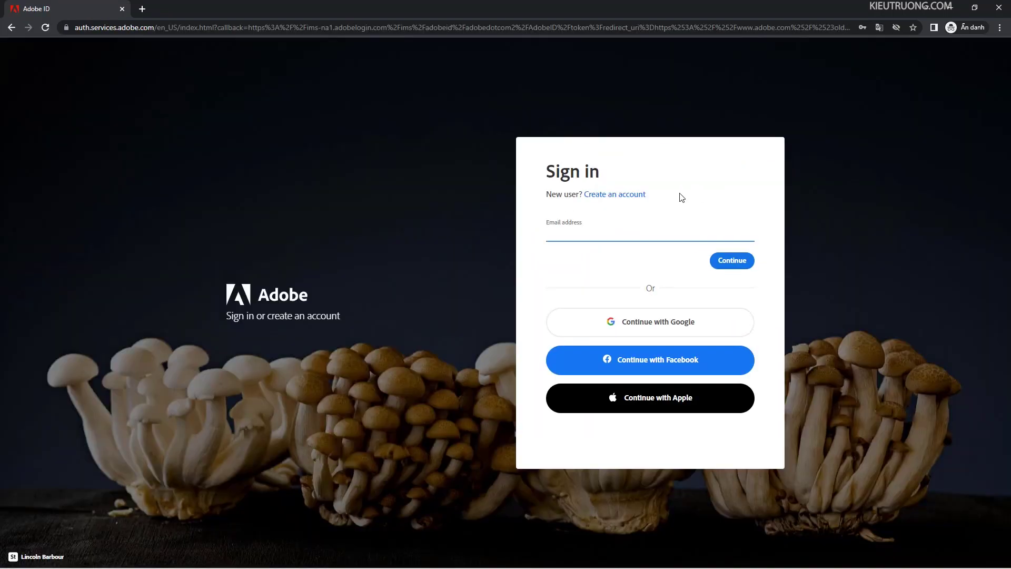
pyautogui.click(639, 195)
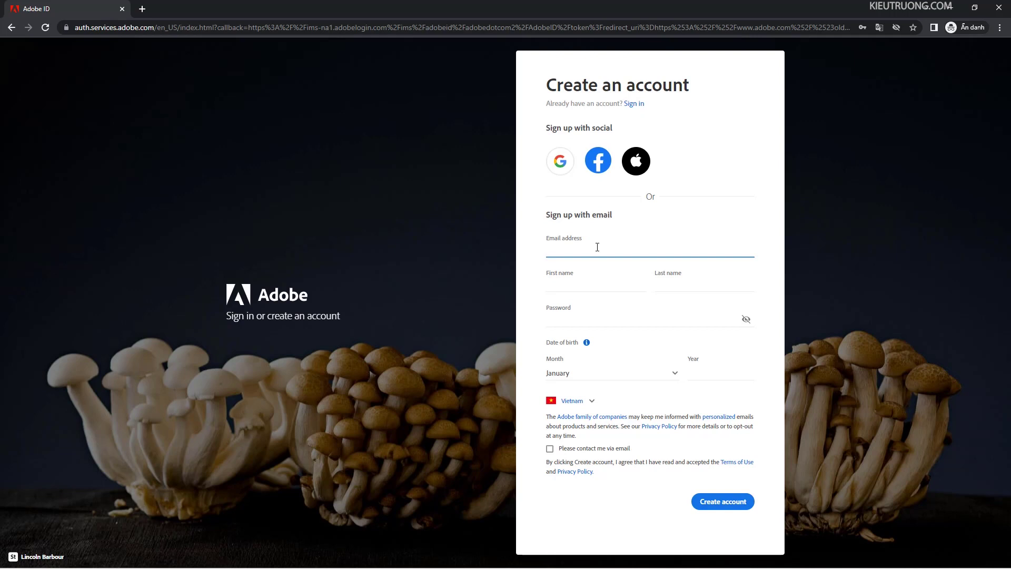
# Fill in the sign-up form's email address, first name, last name and account password
pyautogui.hotkey('ctrl', 'v')
pyautogui.click(585, 284)
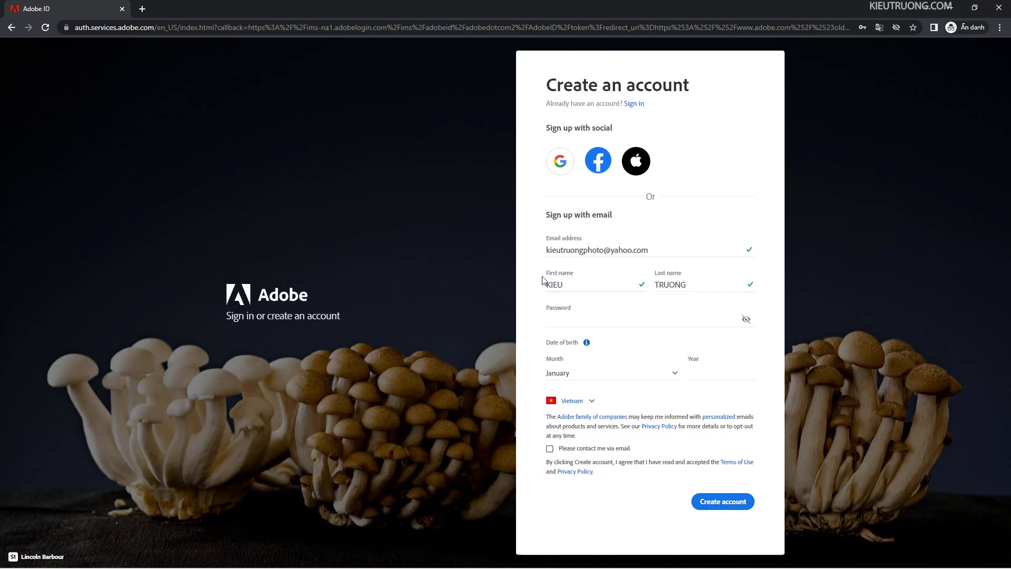
pyautogui.click(707, 315)
pyautogui.hotkey('ctrl', 'v')
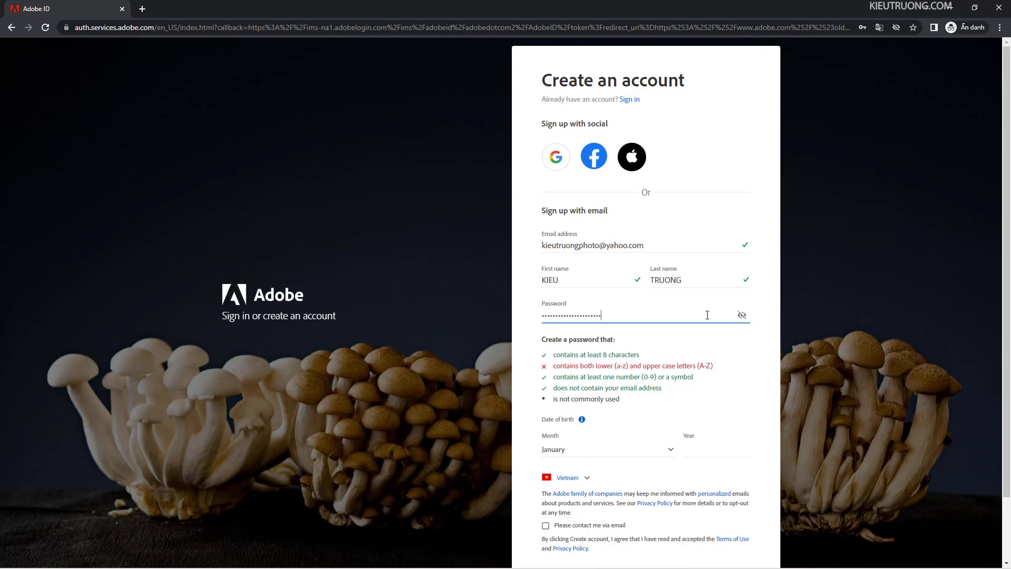
# Show the account password and add a lowercase letter at its end to meet the letter-case rule
pyautogui.click(742, 316)
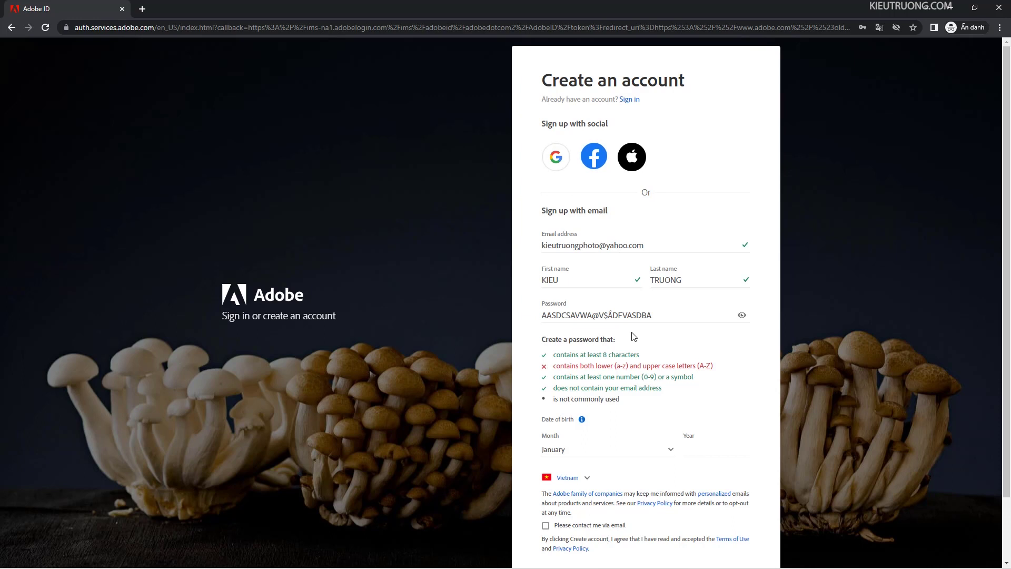
pyautogui.click(693, 316)
pyautogui.write('a')
pyautogui.click(780, 351)
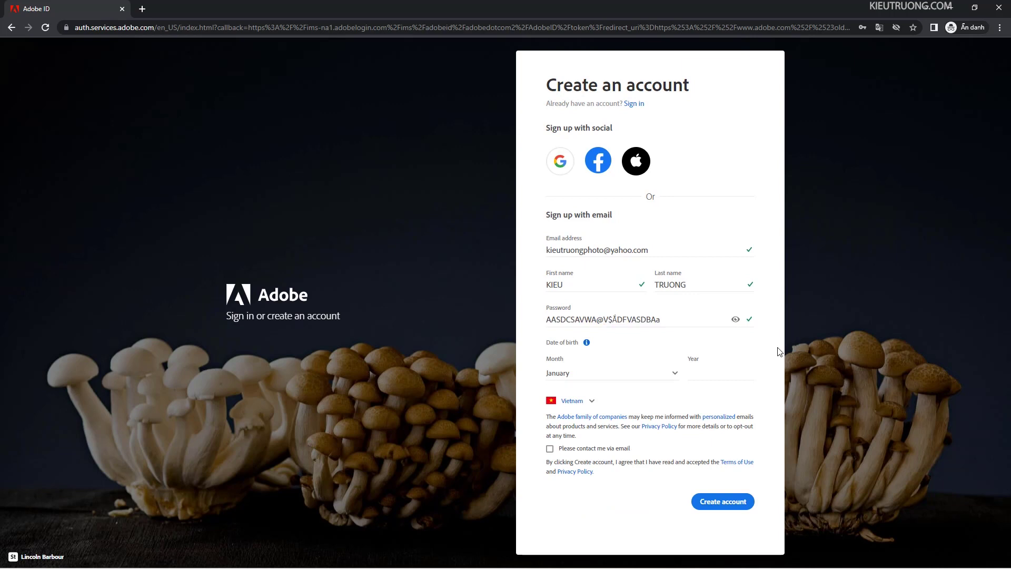
# Enter the birth month and year in the sign-up form and choose Vietnam as the country
pyautogui.click(677, 375)
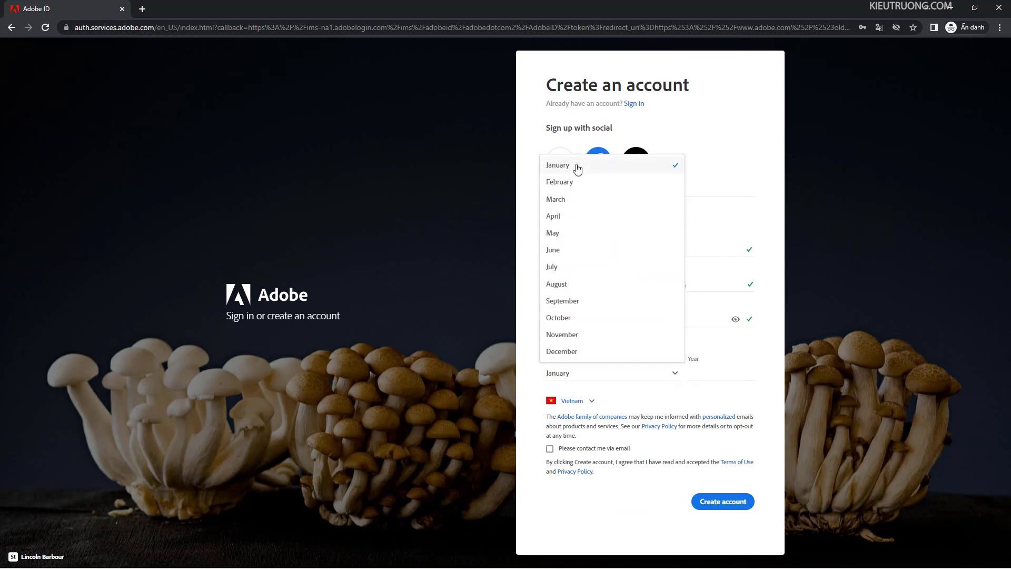
pyautogui.click(577, 166)
pyautogui.click(700, 373)
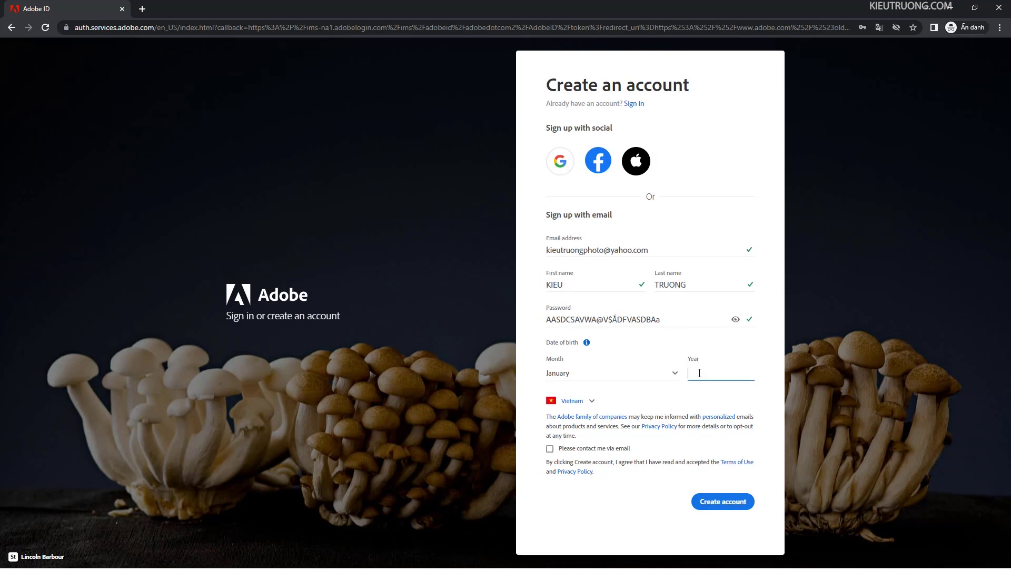
pyautogui.write('1995')
pyautogui.click(593, 403)
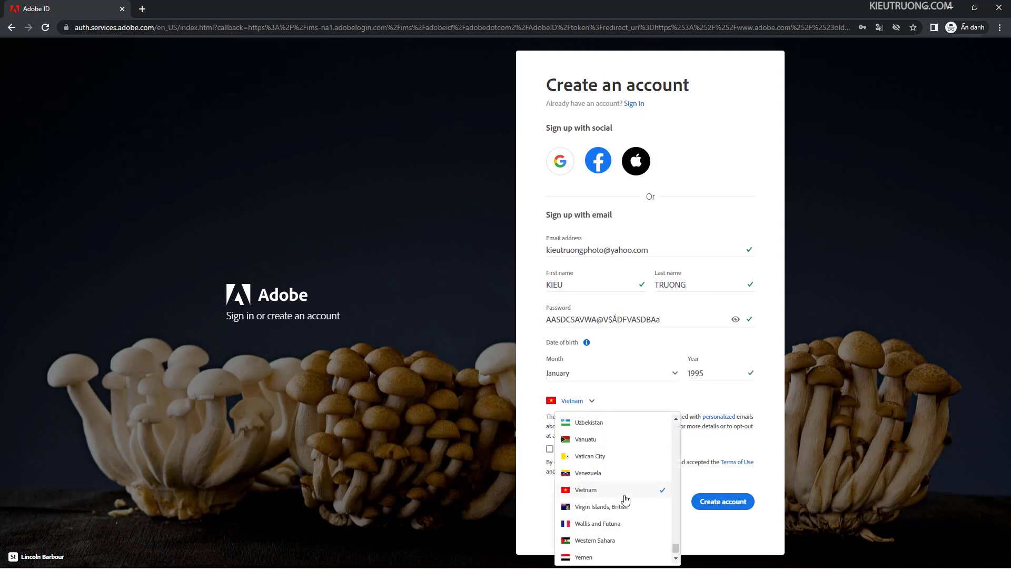
pyautogui.scroll(-1, 626, 501)
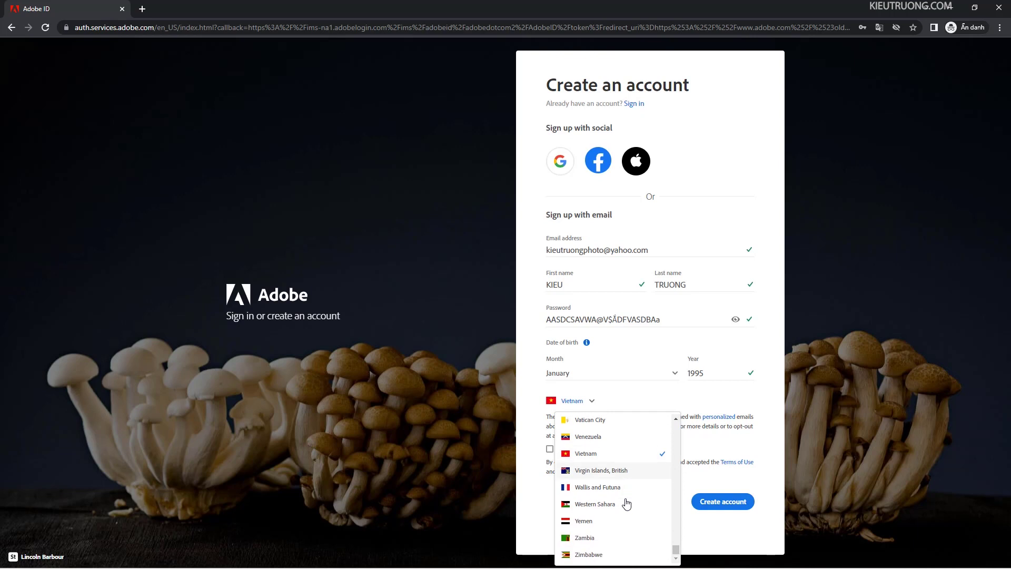
pyautogui.click(599, 456)
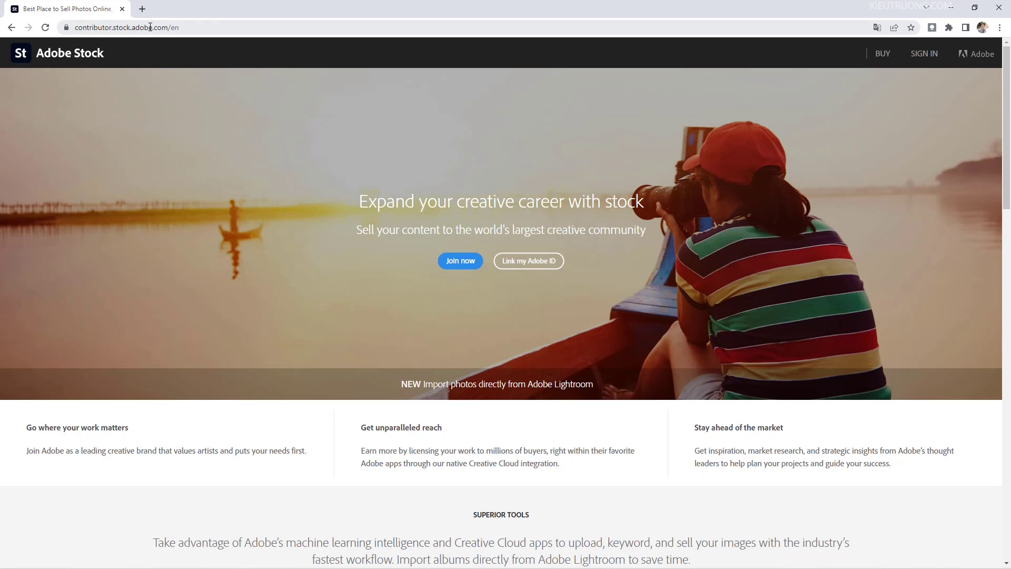
# Sign in to the Adobe Stock Contributor site with the prefilled account email and password
pyautogui.click(925, 54)
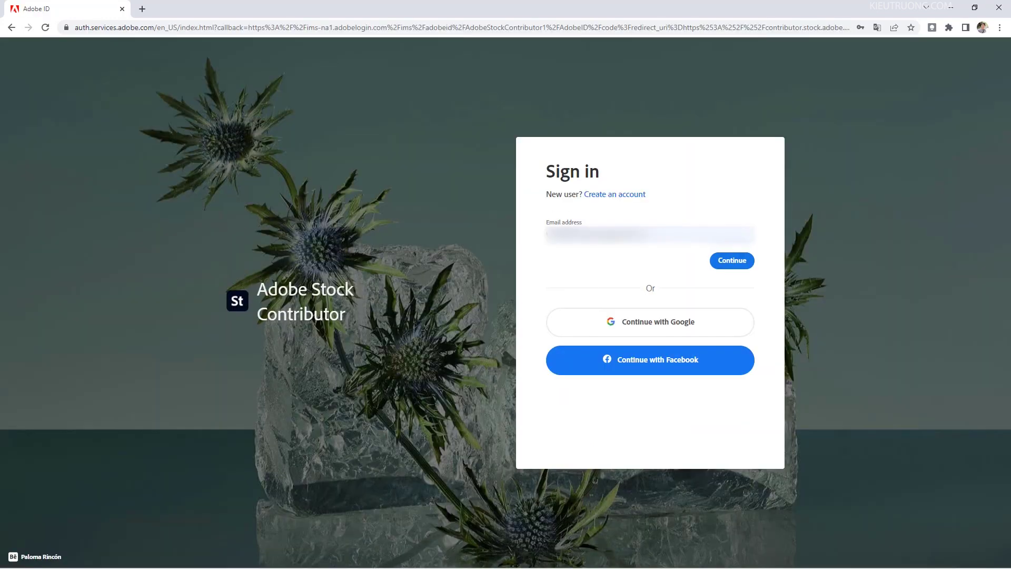
pyautogui.click(727, 260)
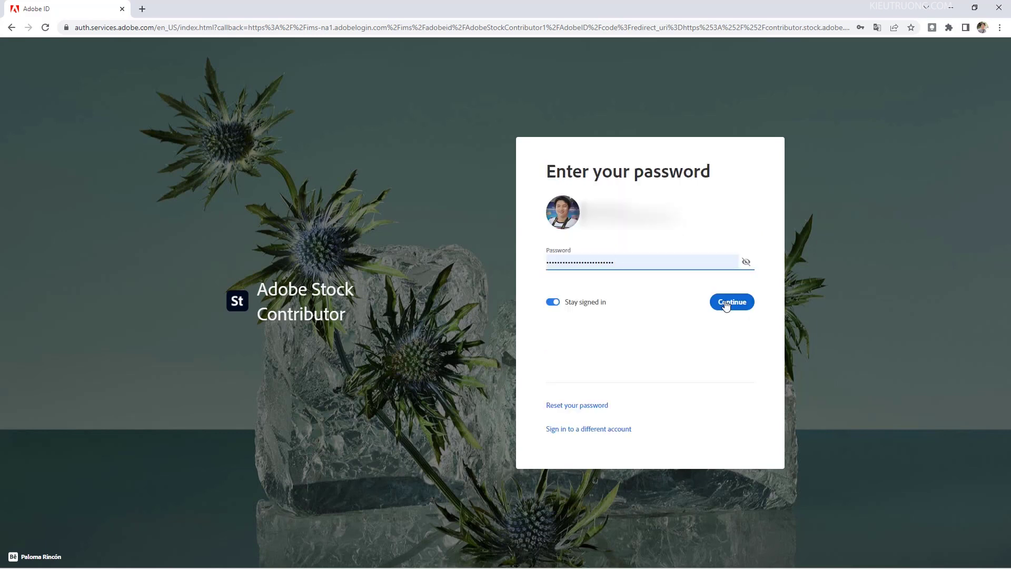
pyautogui.click(725, 303)
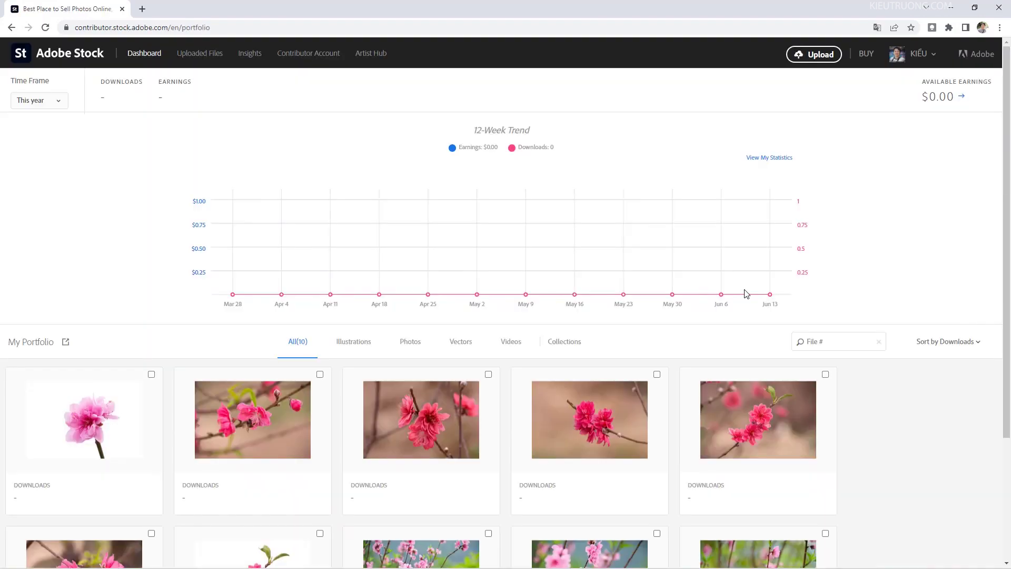
# Open the contributor file upload page and review the image and vector file requirements
pyautogui.click(825, 58)
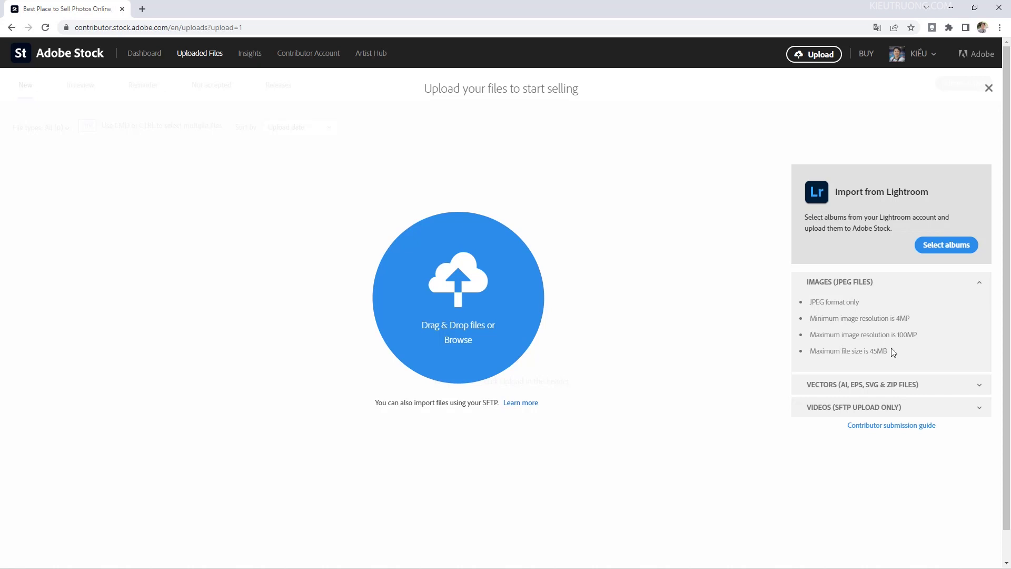
pyautogui.click(891, 385)
pyautogui.hotkey('alt', 'Tab')
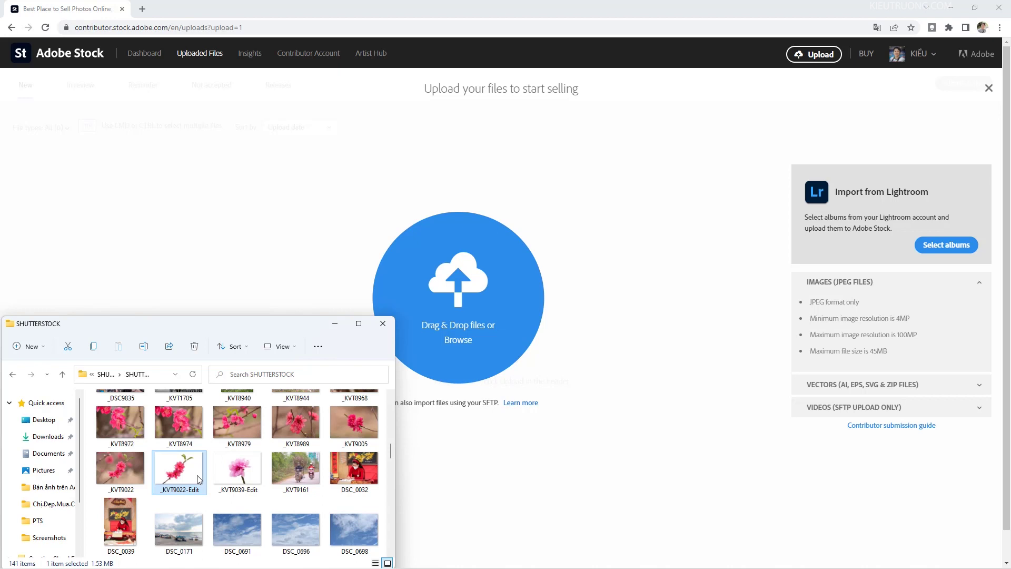
pyautogui.keyDown('ctrl'); pyautogui.click(224, 473); pyautogui.keyUp('ctrl')
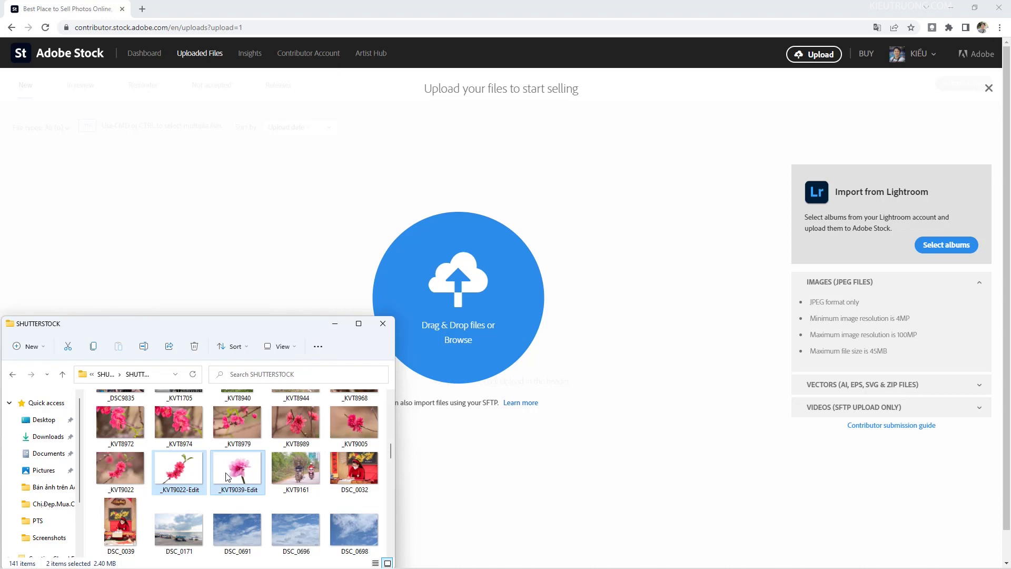
pyautogui.moveTo(228, 476); pyautogui.dragTo(475, 305)
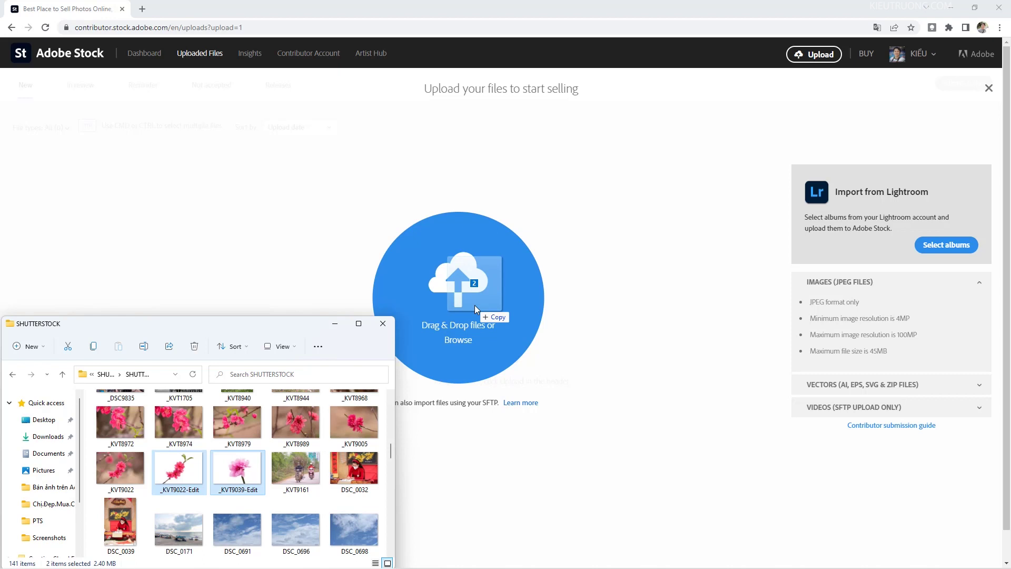
pyautogui.moveTo(475, 305); pyautogui.dragTo(475, 305)
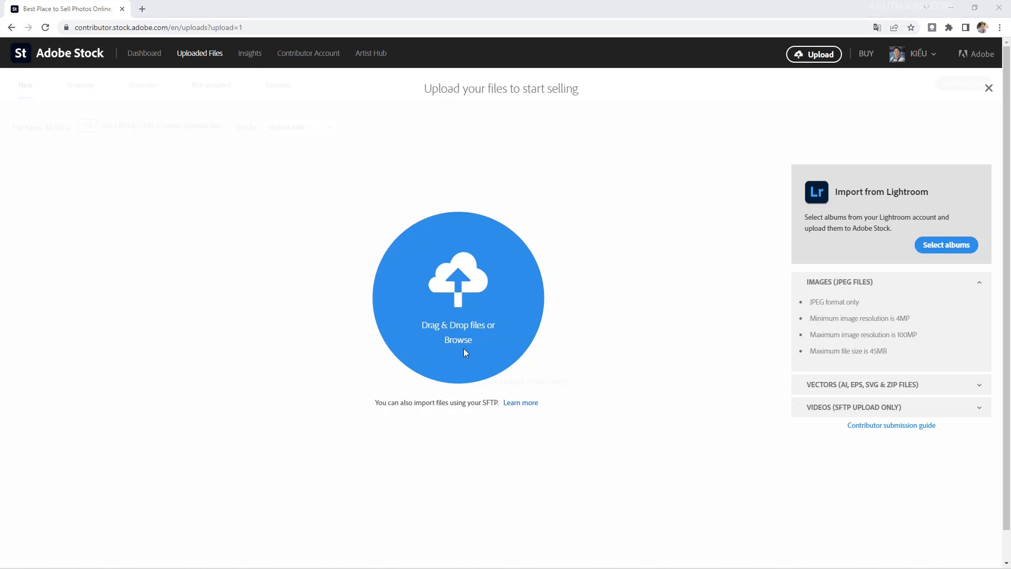
# Browse to the SHUTTERSTOCK folder and upload the photos _KVT9022-Edit and _KVT9039-Edit
pyautogui.click(464, 348)
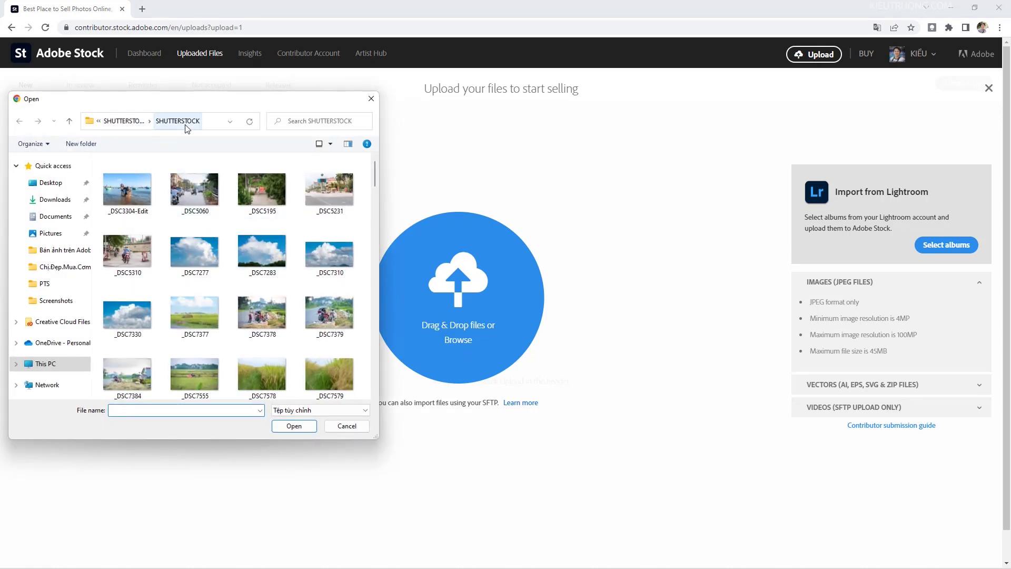
pyautogui.moveTo(375, 170); pyautogui.dragTo(373, 242)
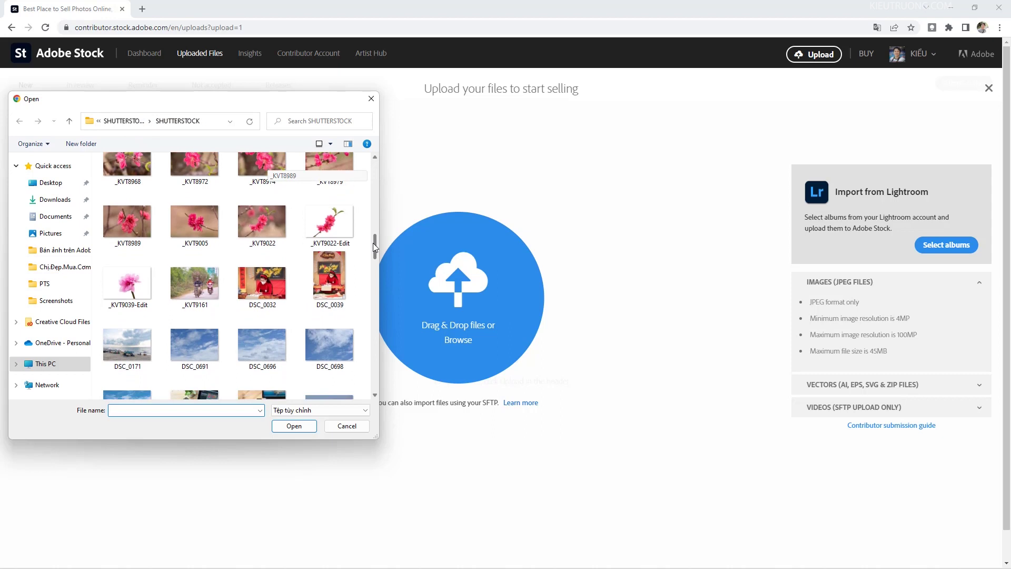
pyautogui.click(327, 231)
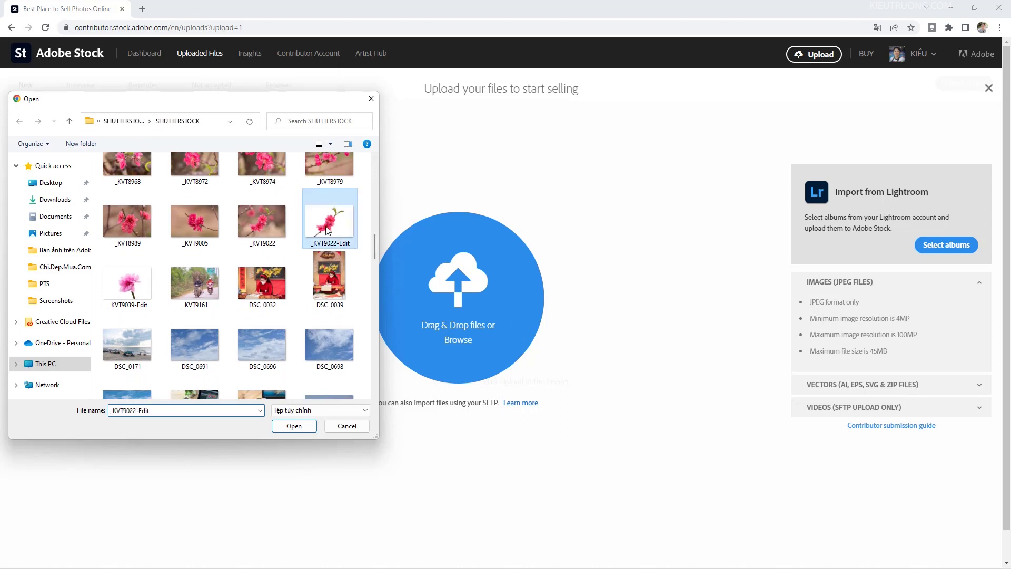
pyautogui.keyDown('ctrl'); pyautogui.click(139, 290); pyautogui.keyUp('ctrl')
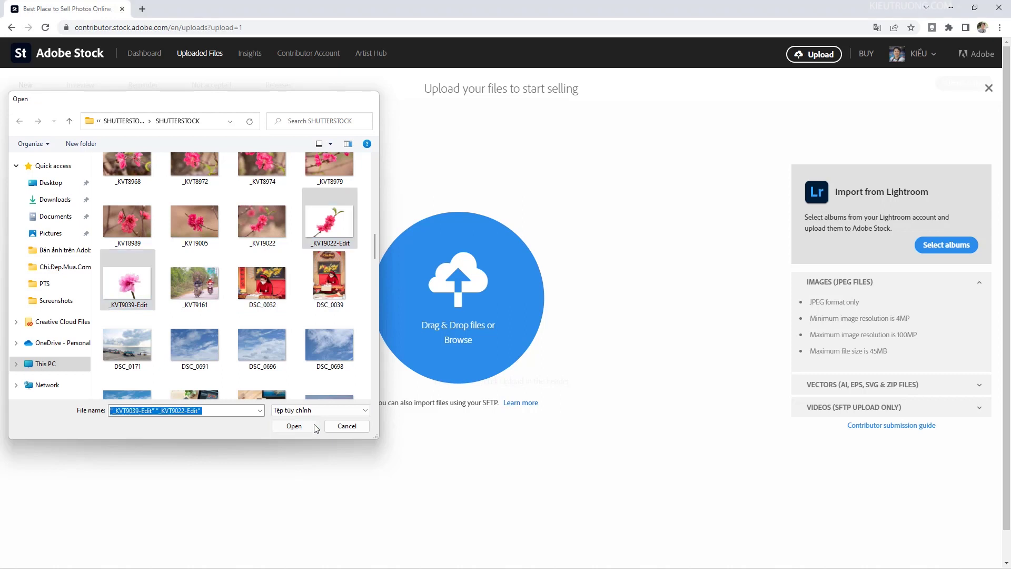
pyautogui.click(313, 426)
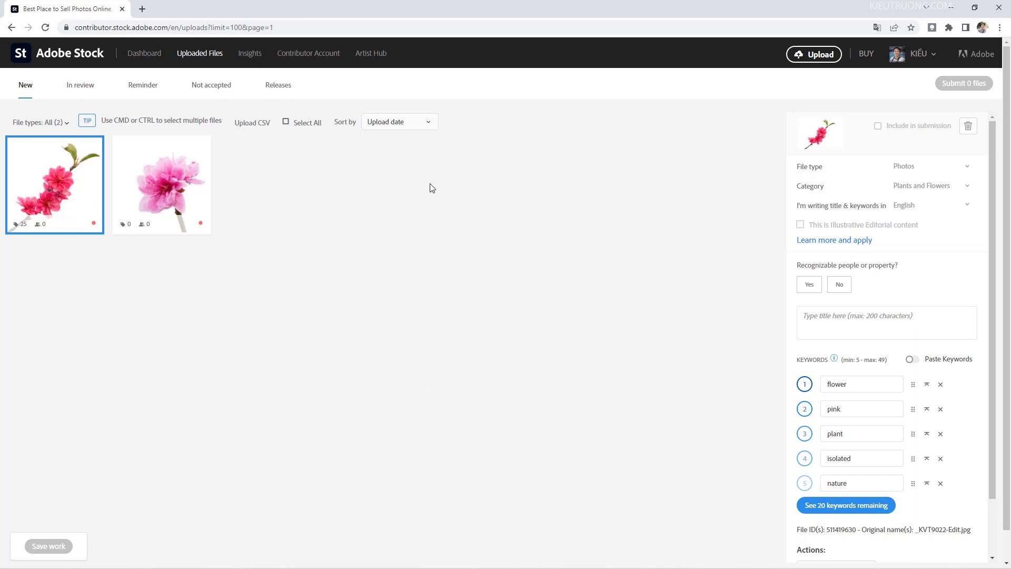
# Select both uploaded flower photos and set their shared category to Plants and Flowers
pyautogui.keyDown('ctrl'); pyautogui.click(189, 199); pyautogui.keyUp('ctrl')
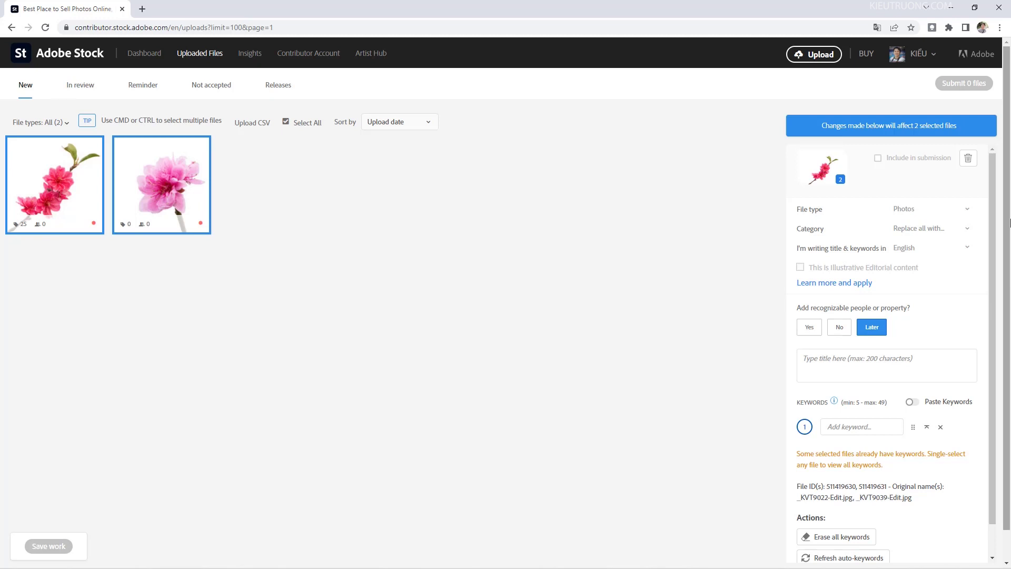
pyautogui.click(968, 213)
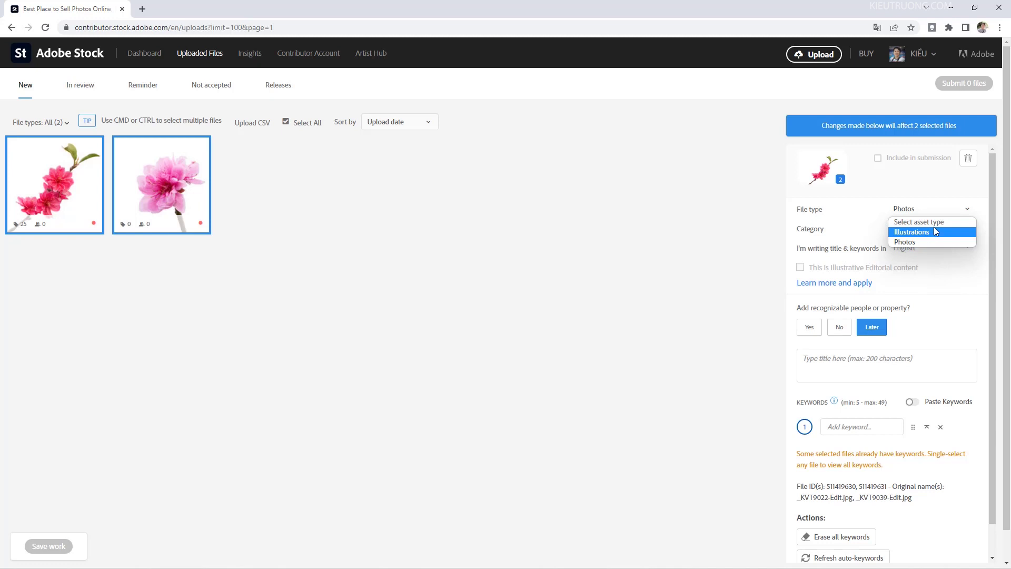
pyautogui.click(968, 233)
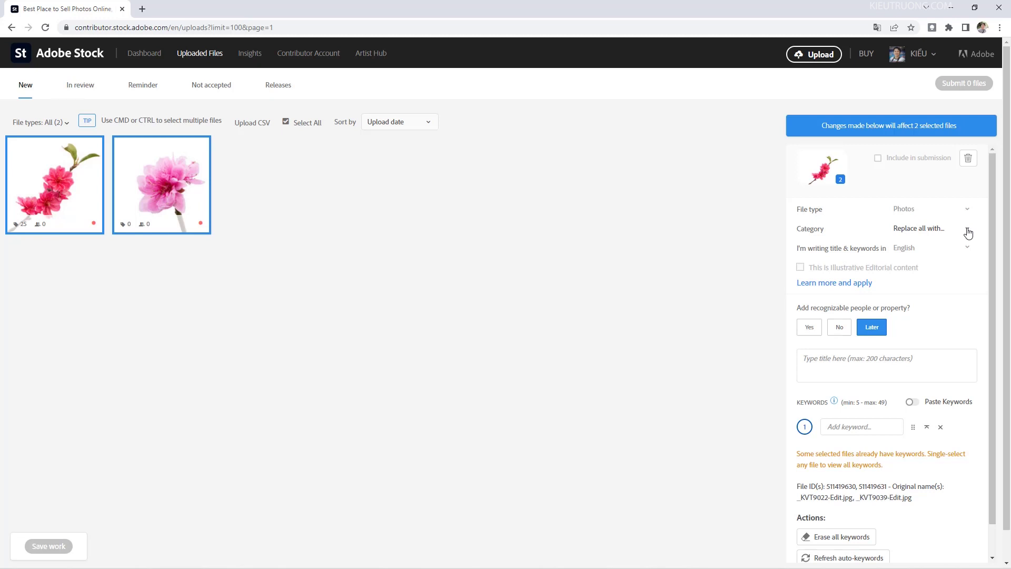
pyautogui.click(968, 232)
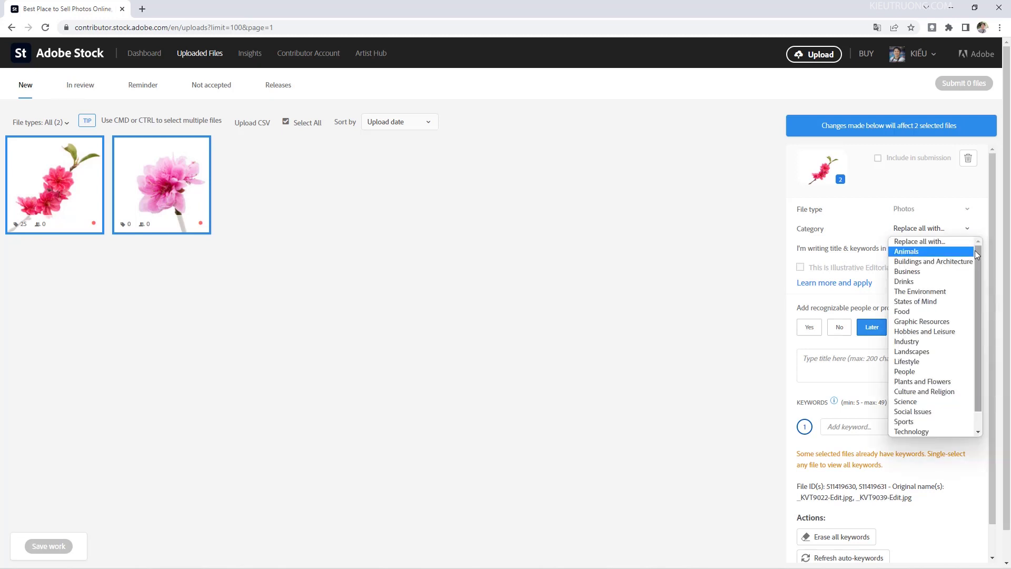
pyautogui.moveTo(977, 277); pyautogui.dragTo(977, 310)
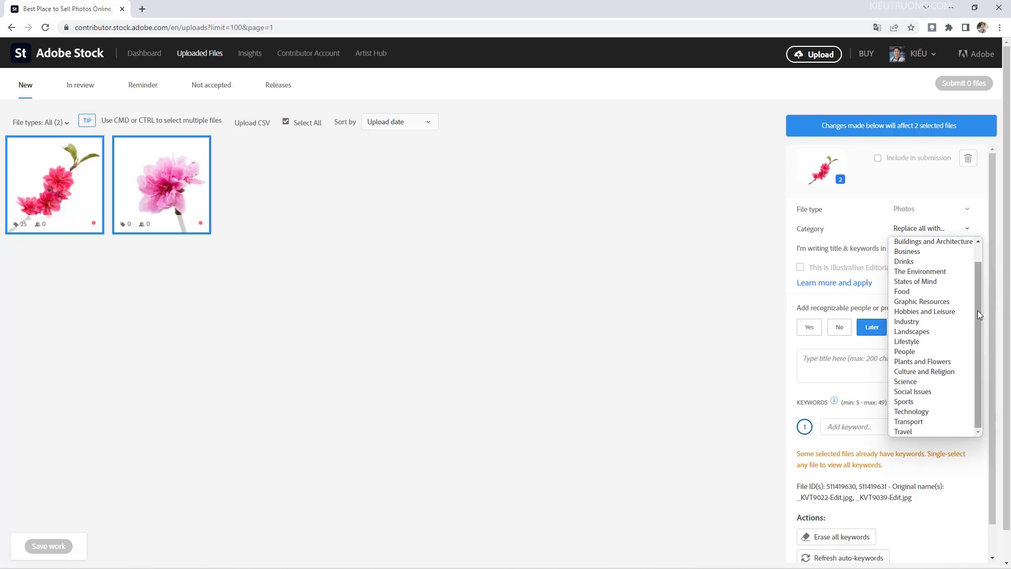
pyautogui.click(926, 363)
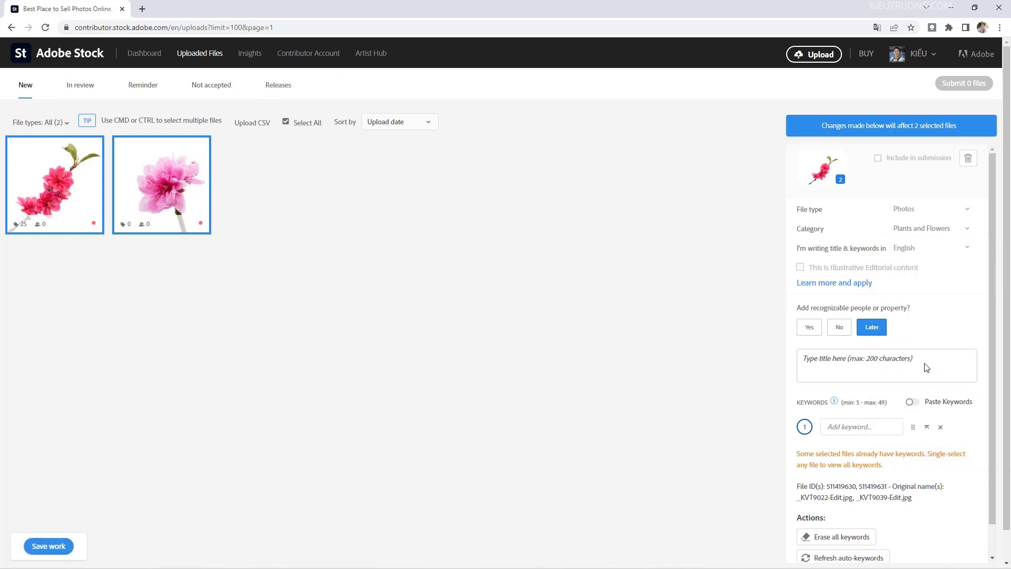
# Choose English as the title and keyword language and answer No for recognizable people or property
pyautogui.click(944, 250)
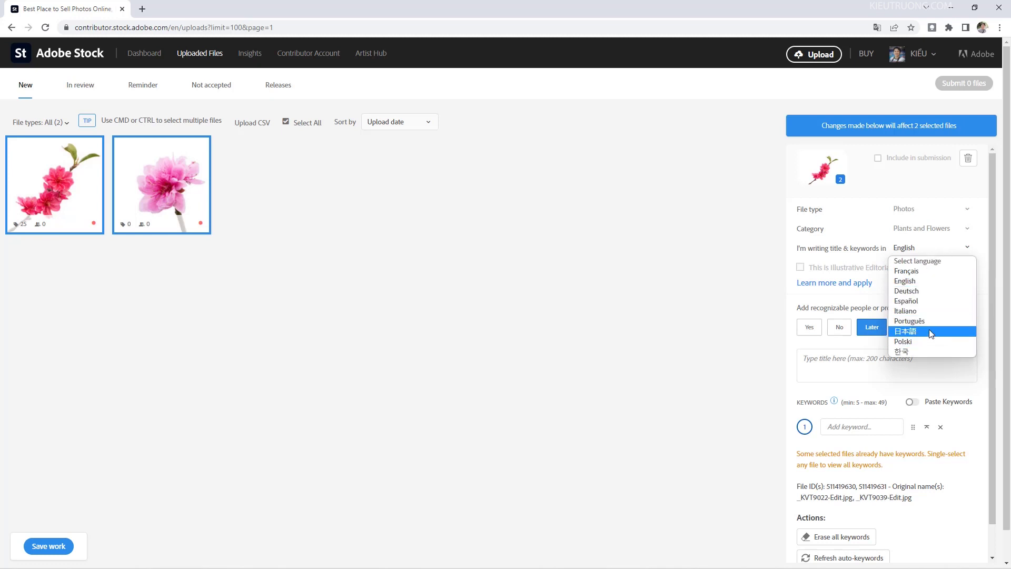
pyautogui.click(930, 277)
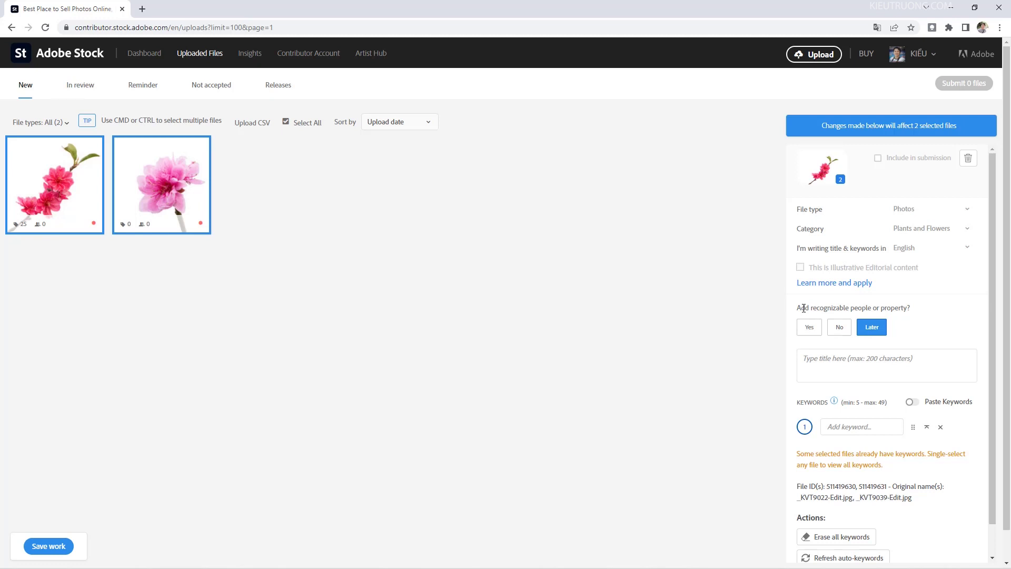
pyautogui.click(839, 327)
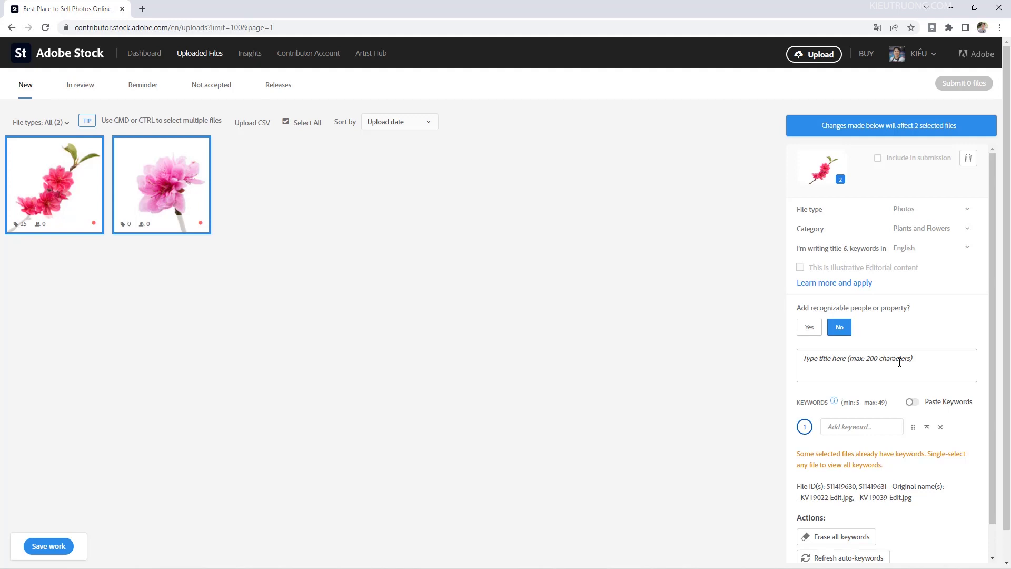
# Translate "Những bông hoa đào trên nền trắng" into English with Google Translate and paste "Peach blossoms on a white background" as both photos' title
pyautogui.press('super+Right')
pyautogui.click(343, 152)
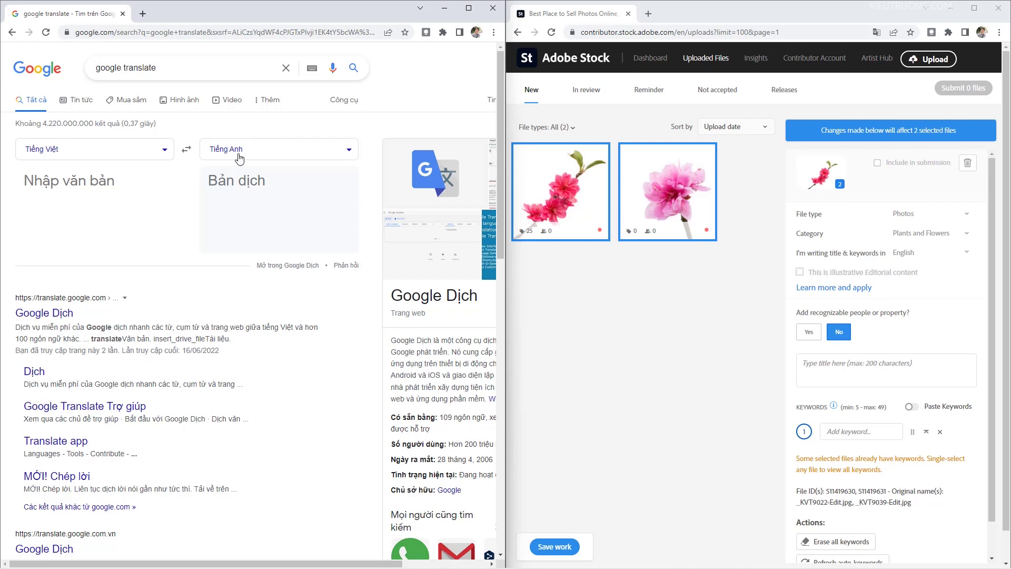
pyautogui.click(110, 194)
pyautogui.write('Nhưng bông hoa đào trên nền trắng')
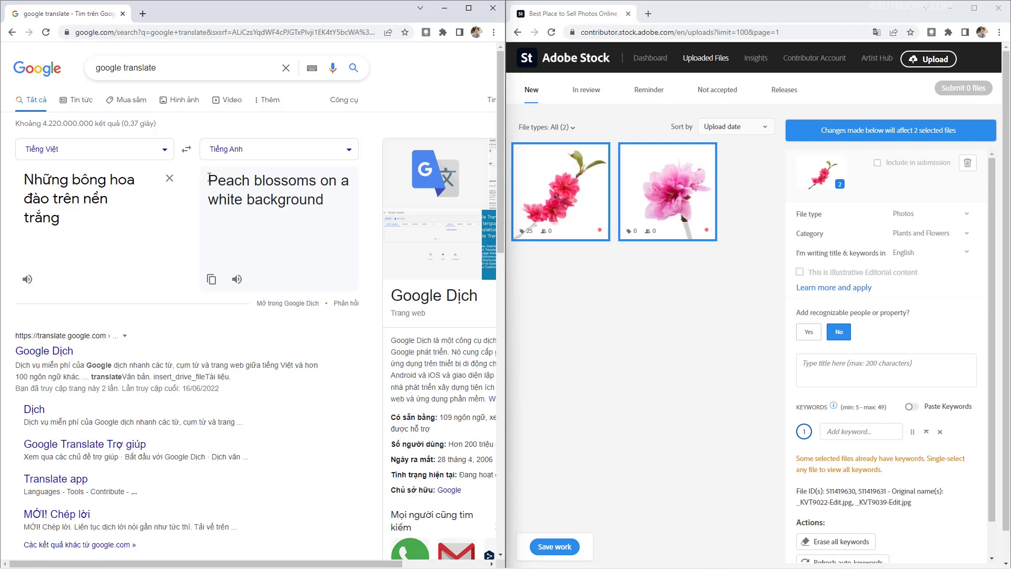
pyautogui.click(211, 279)
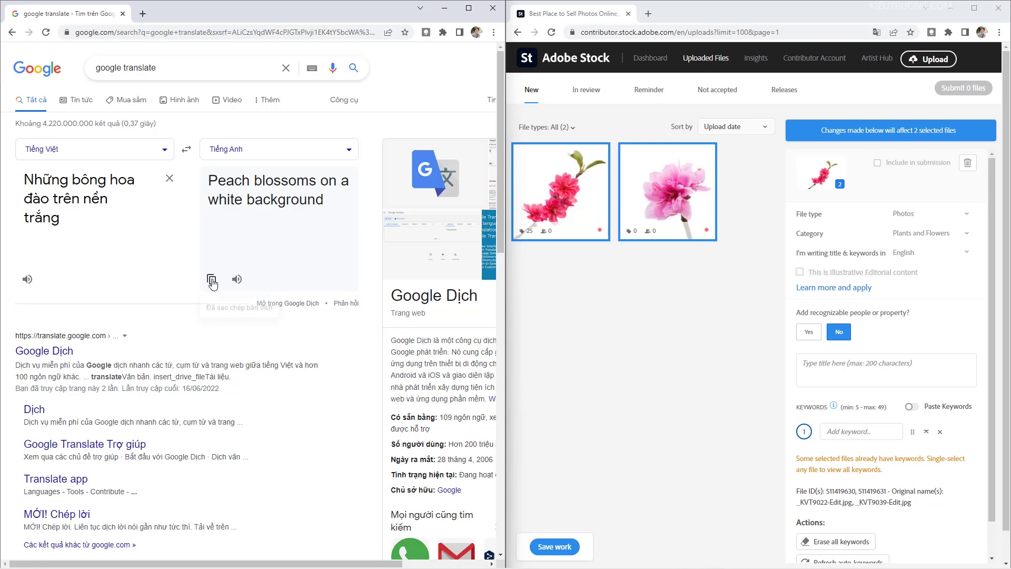
pyautogui.click(832, 364)
pyautogui.rightClick(832, 365)
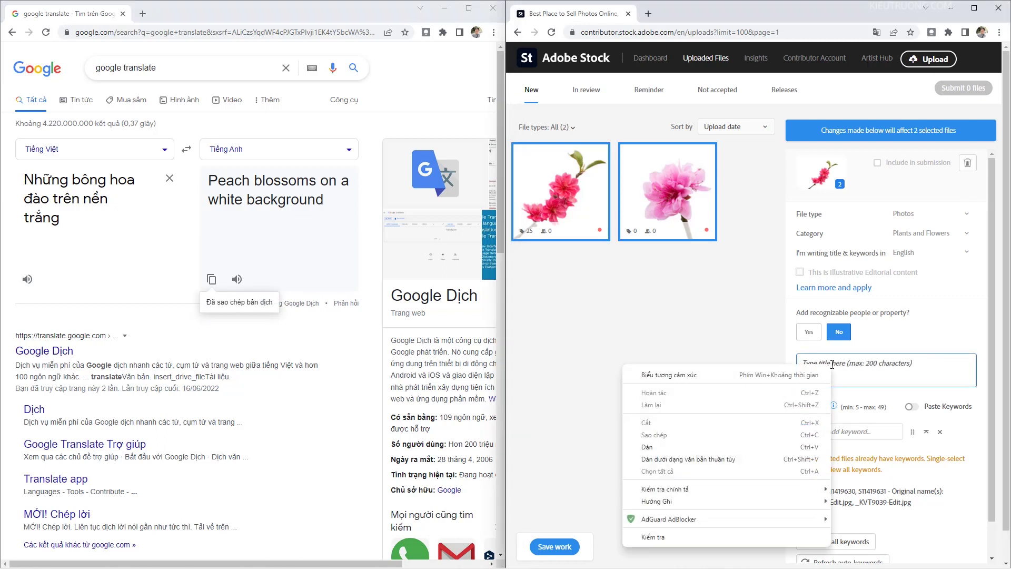
pyautogui.click(713, 451)
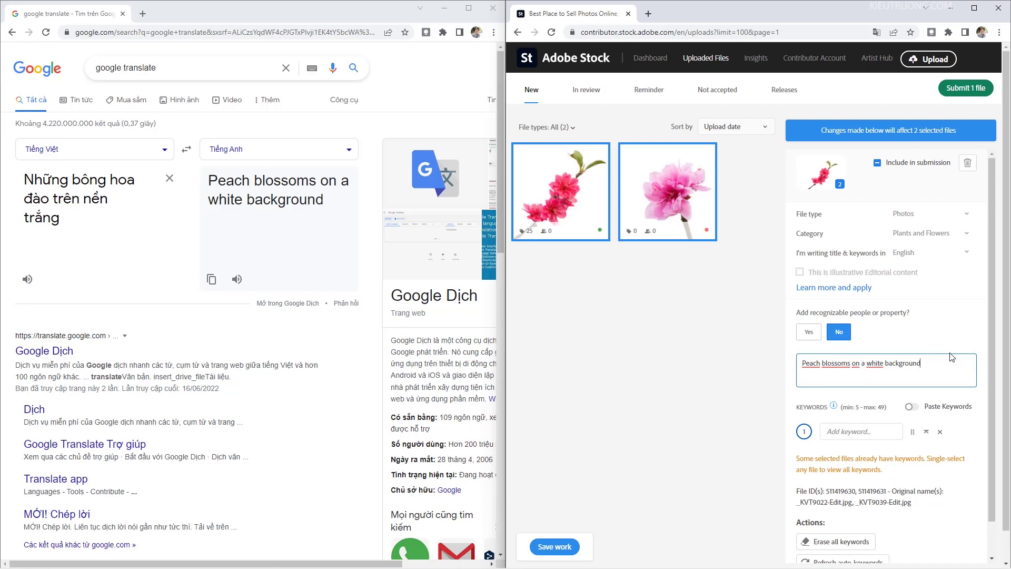
# Refresh the auto-keywords for the two selected photos
pyautogui.scroll(-1, 809, 363)
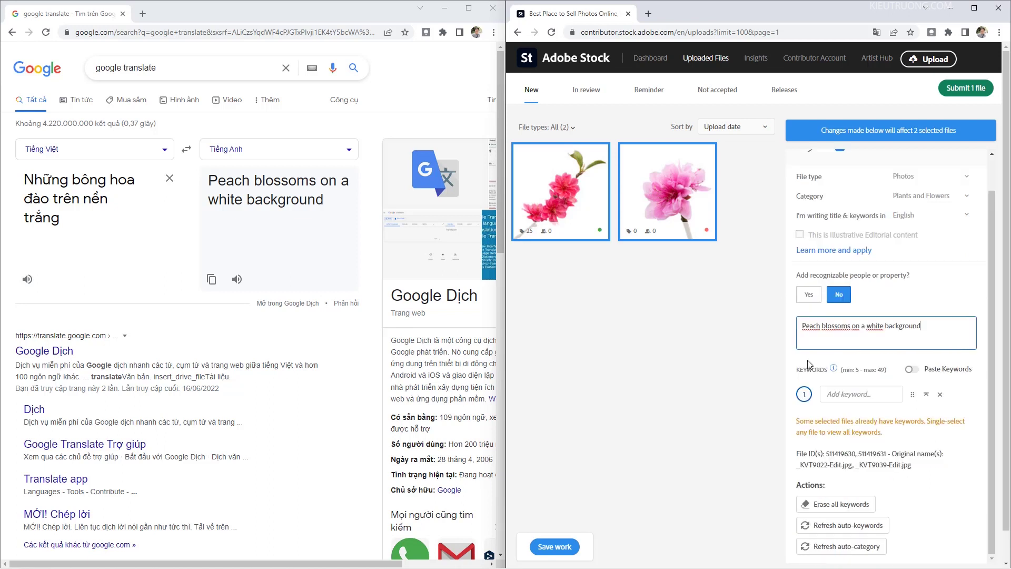
pyautogui.moveTo(596, 216)
pyautogui.click(820, 526)
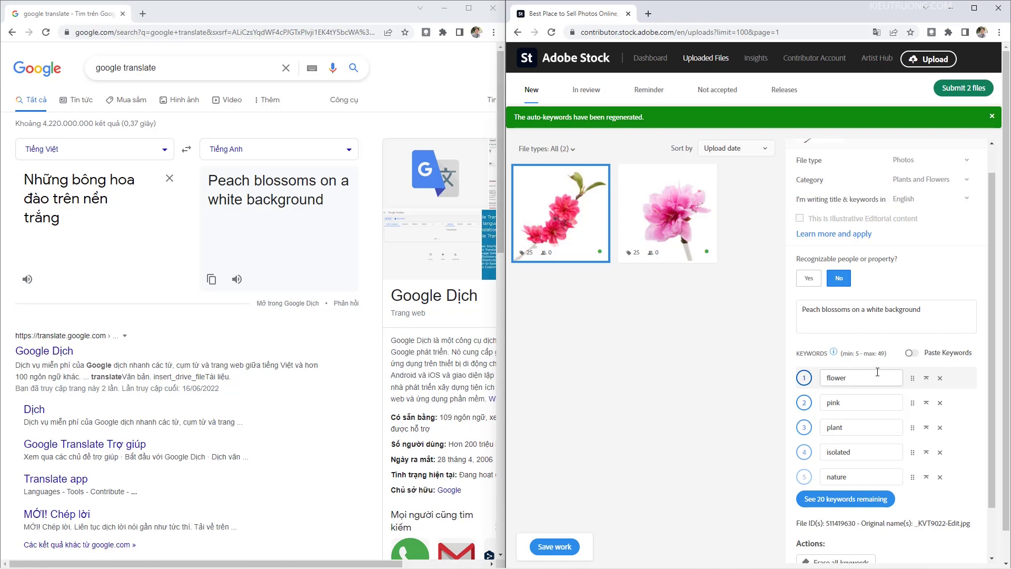
# Copy "Peach blossoms" from the title and replace the first keyword of _KVT9022-Edit with it
pyautogui.click(935, 311)
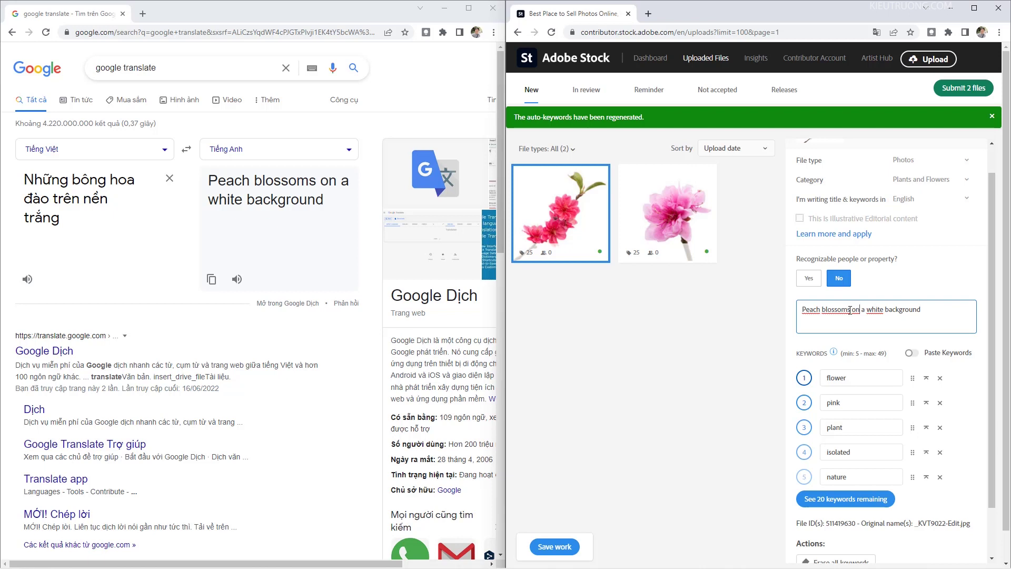
pyautogui.moveTo(849, 310); pyautogui.dragTo(800, 310)
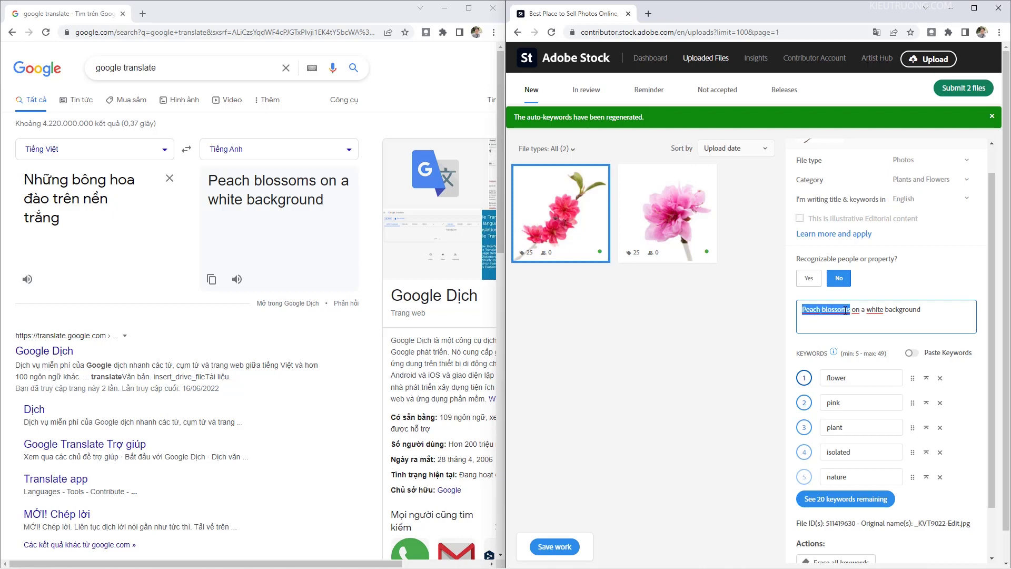
pyautogui.rightClick(838, 315)
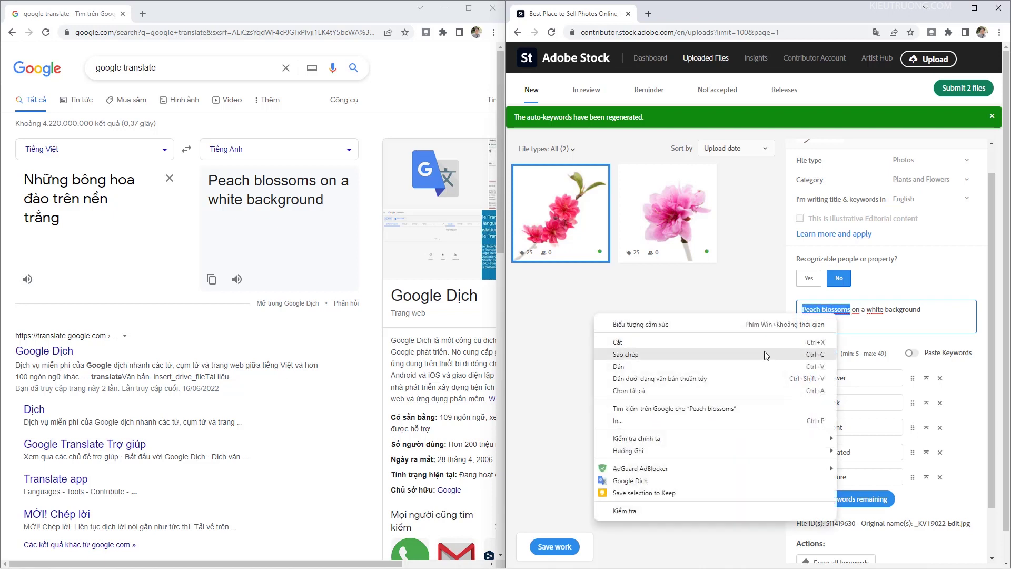
pyautogui.click(830, 353)
pyautogui.doubleClick(858, 375)
pyautogui.press('BackSpace')
pyautogui.rightClick(857, 376)
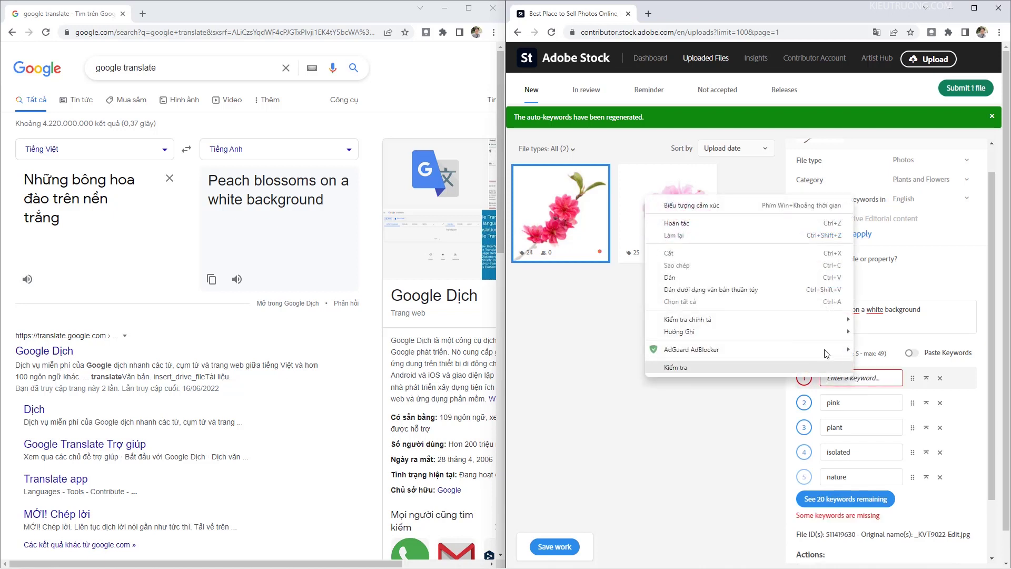
pyautogui.click(776, 275)
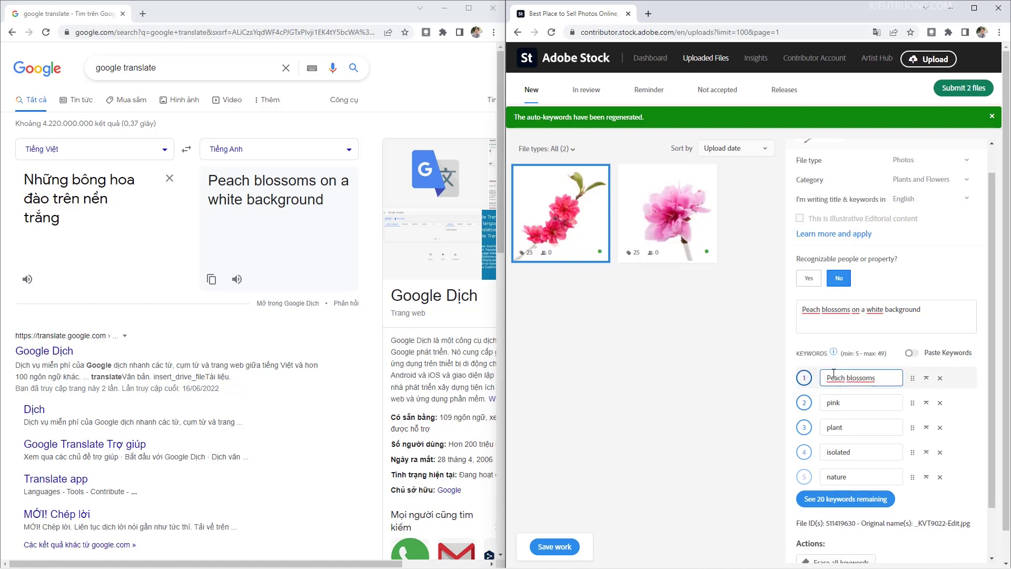
# Change the first keyword to lowercase "peach blossoms" and rank "isolated" second, directly below it
pyautogui.press('BackSpace')
pyautogui.write('p')
pyautogui.click(889, 372)
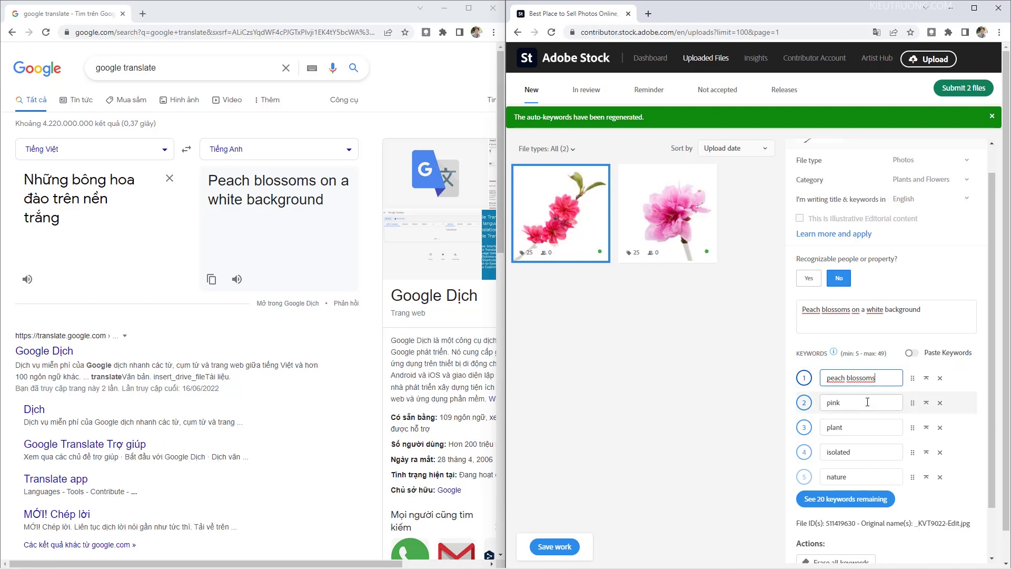
pyautogui.click(927, 452)
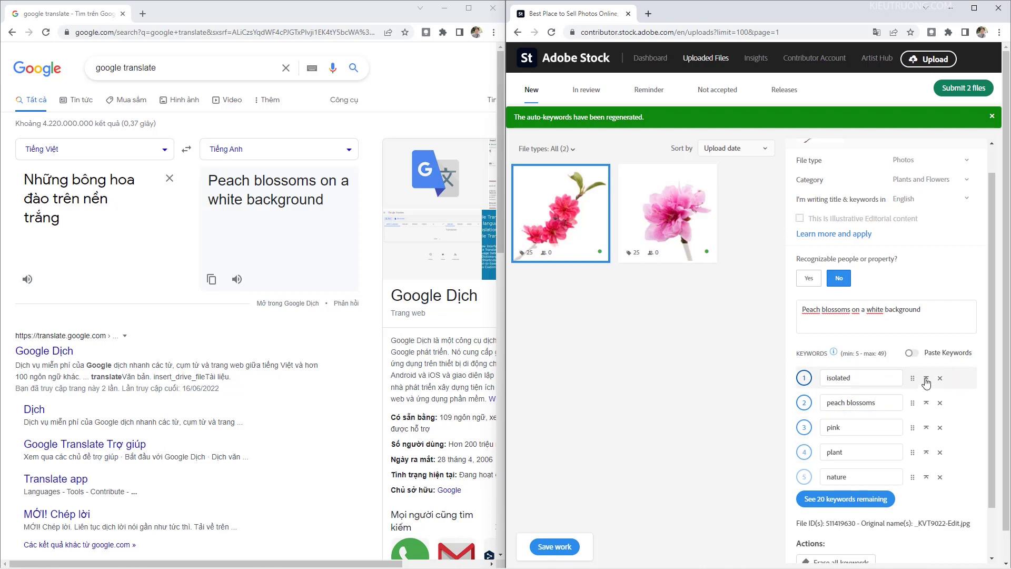
pyautogui.click(927, 403)
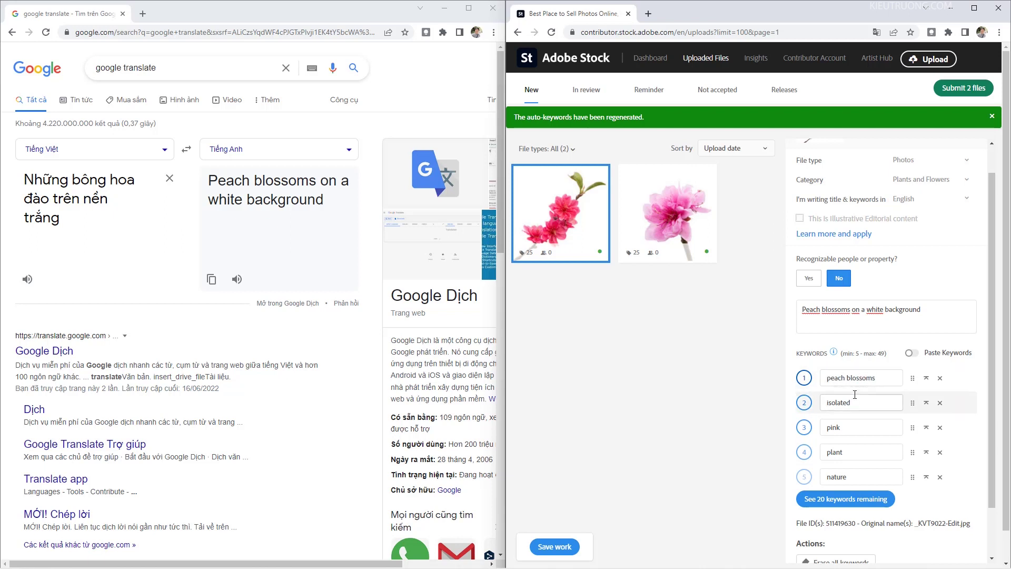
# Replace the first two keywords of _KVT9039-Edit with "peach blossoms" and "peach tree"
pyautogui.click(638, 210)
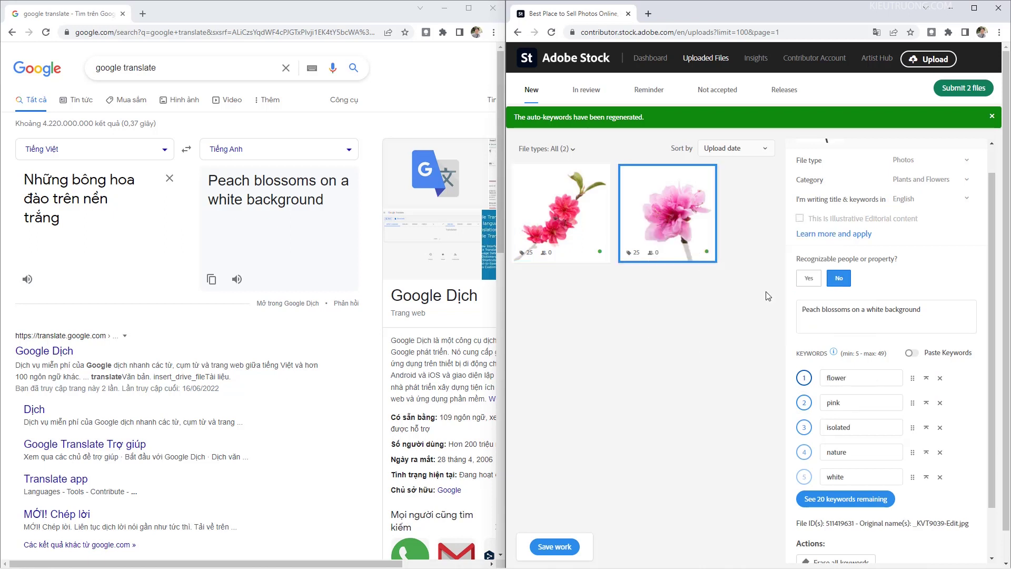
pyautogui.click(852, 378)
pyautogui.doubleClick(852, 378)
pyautogui.write('peach blossoms')
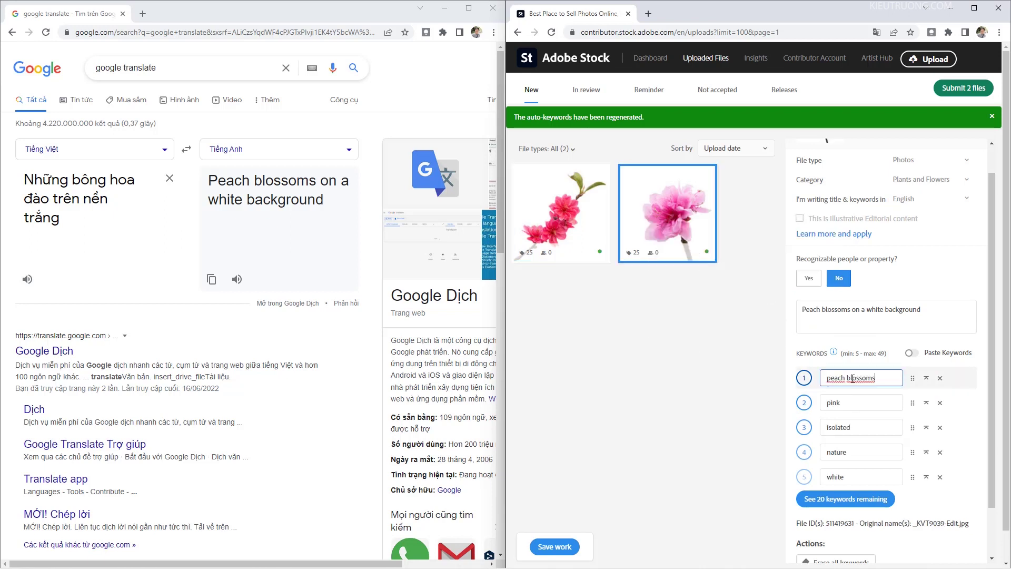
pyautogui.tripleClick(135, 221)
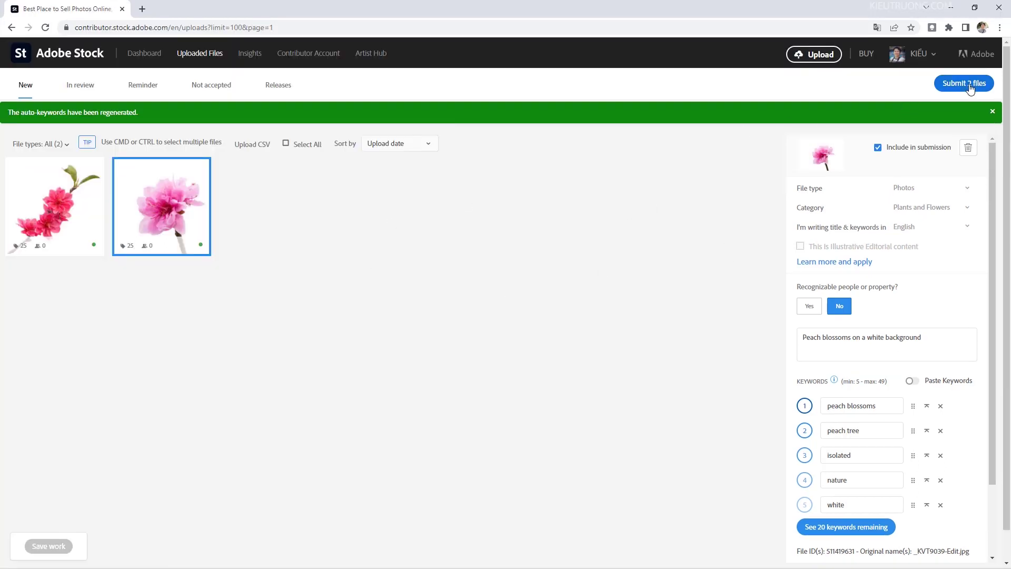
# Submit both flower photos to Adobe Stock for review
pyautogui.click(970, 88)
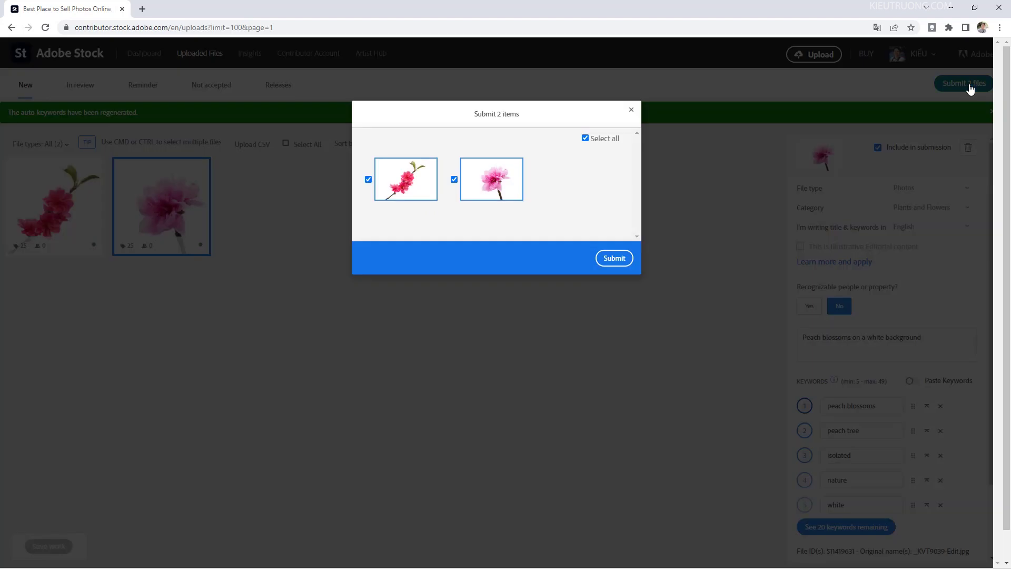
pyautogui.click(613, 259)
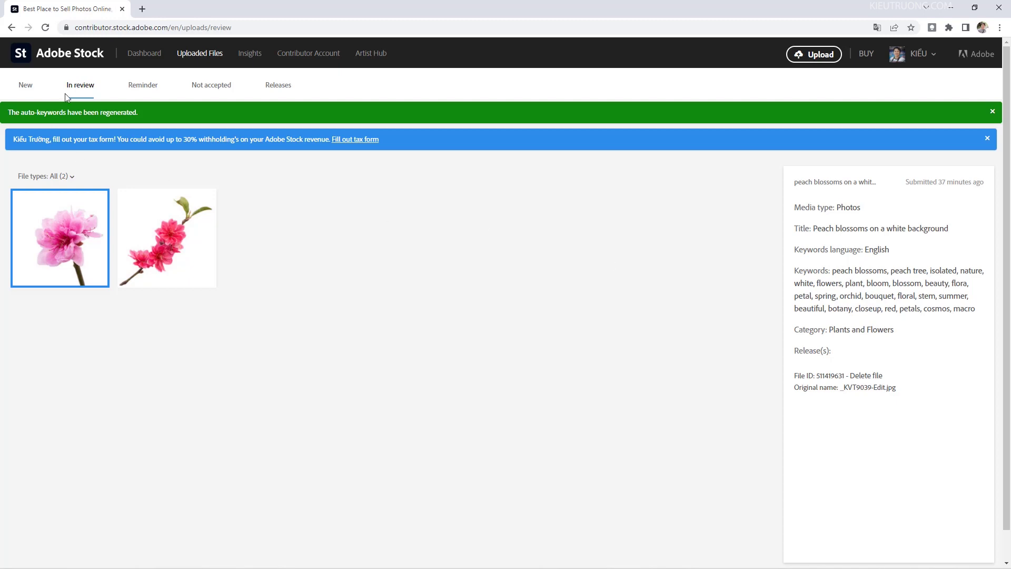
# Open the contributor dashboard and look over the earnings trend and the portfolio photos
pyautogui.click(150, 54)
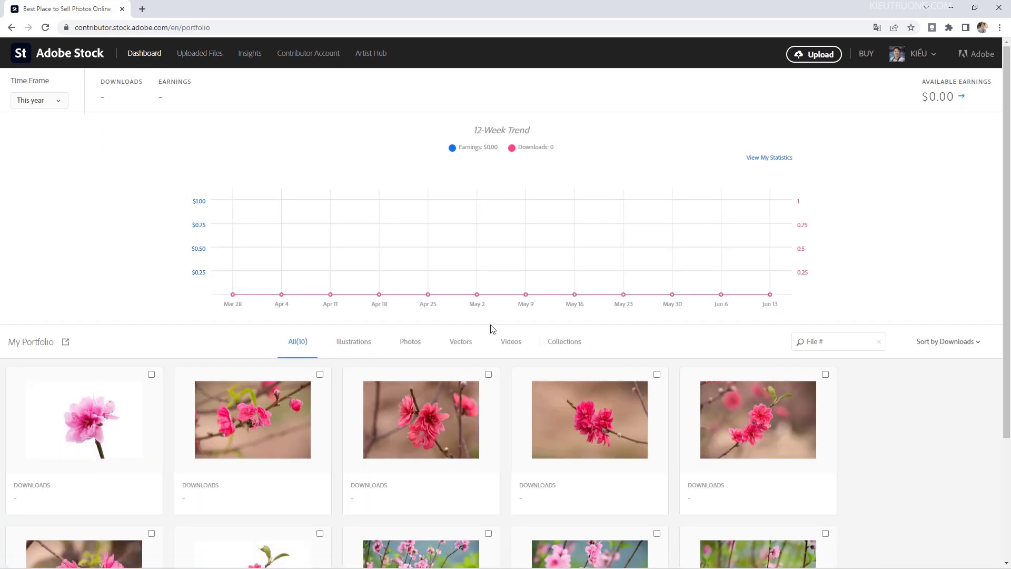
pyautogui.hotkey('ctrl', '+')
pyautogui.scroll(-4, 132, 262)
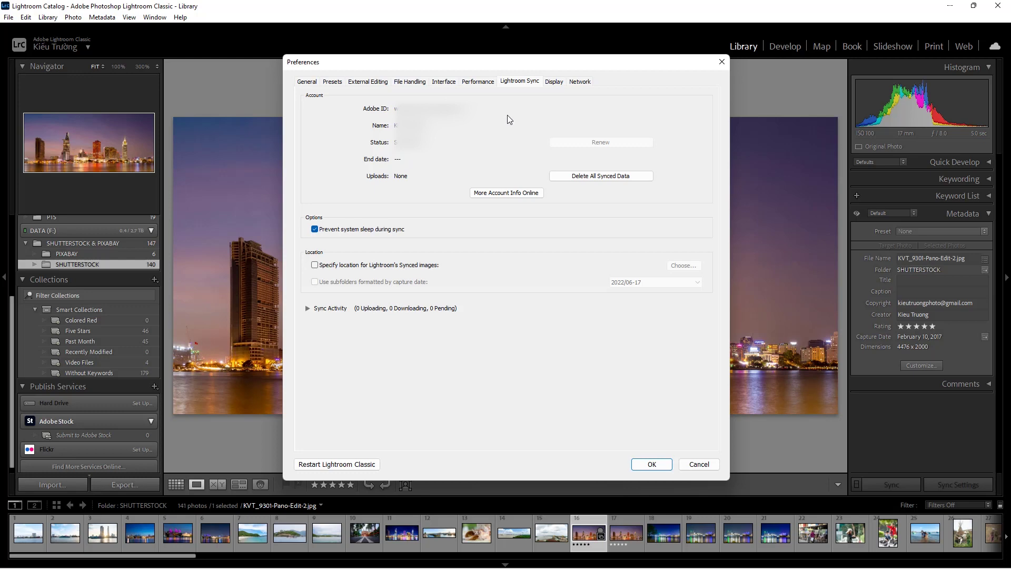
# In Lightroom Classic, accept the Lightroom Sync preferences and add KVT_9301-Pano-Edit-2.jpg to the Submit to Adobe Stock collection
pyautogui.click(652, 464)
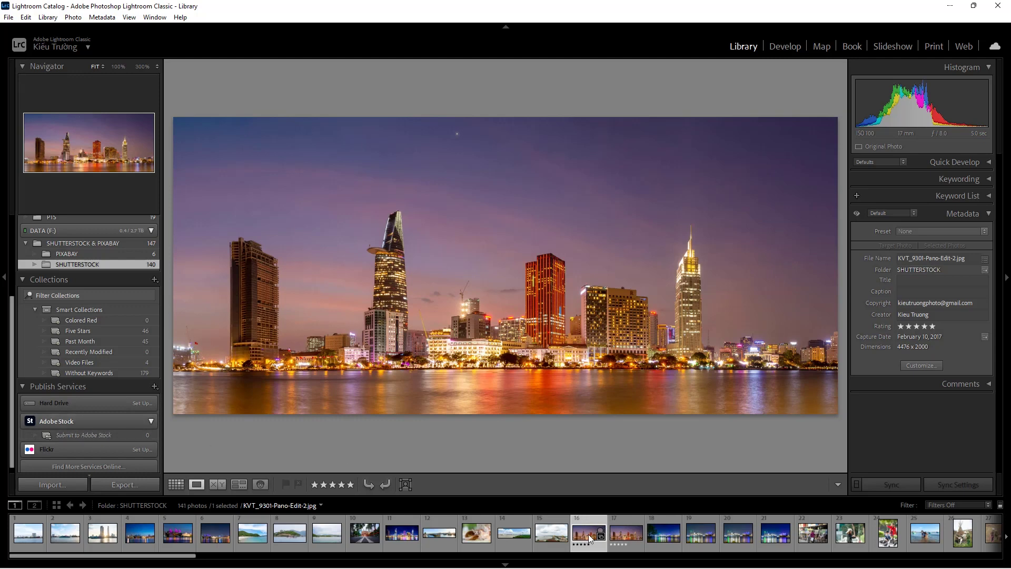
pyautogui.moveTo(589, 538); pyautogui.dragTo(106, 436)
# Add the four consecutive photos from KVT_8295-HDR.jpg to KVT_8435-HDR.jpg to the Submit to Adobe Stock collection and open that collection
pyautogui.scroll(-15, 632, 534)
pyautogui.click(837, 535)
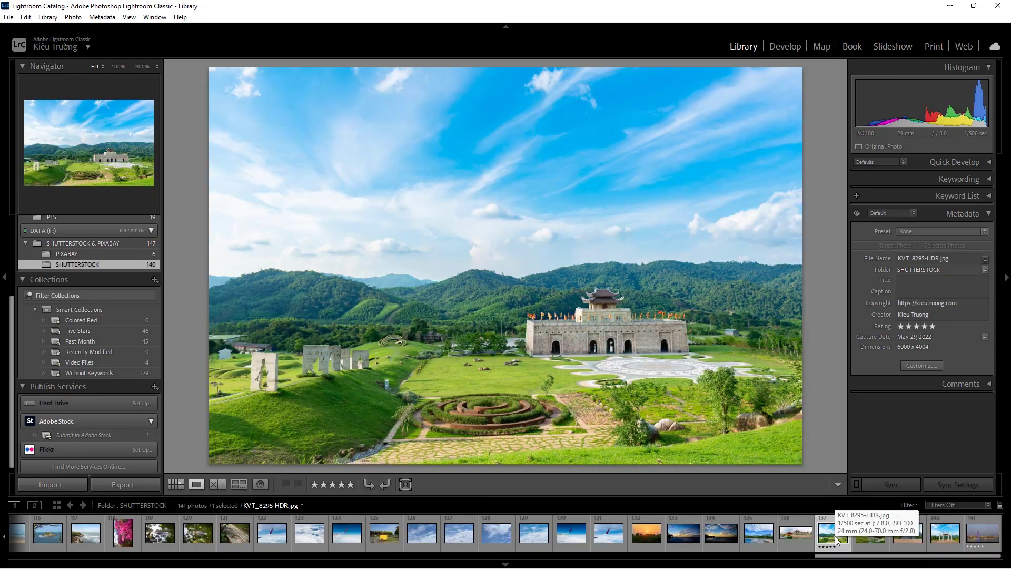
pyautogui.keyDown('shift'); pyautogui.click(953, 537); pyautogui.keyUp('shift')
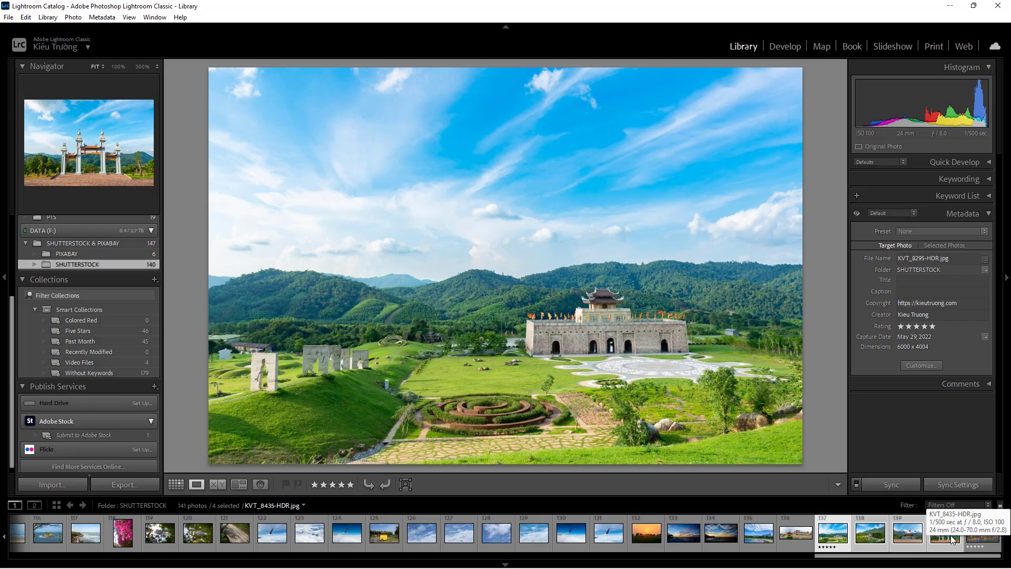
pyautogui.moveTo(952, 538); pyautogui.dragTo(90, 434)
pyautogui.click(87, 435)
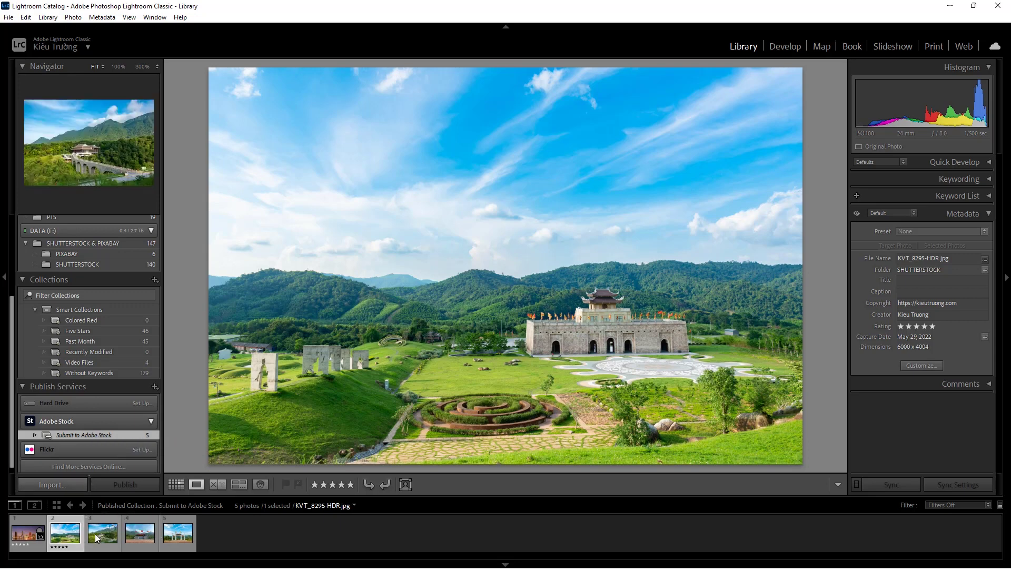
# Select all five photos in the Submit to Adobe Stock collection and publish them
pyautogui.click(25, 537)
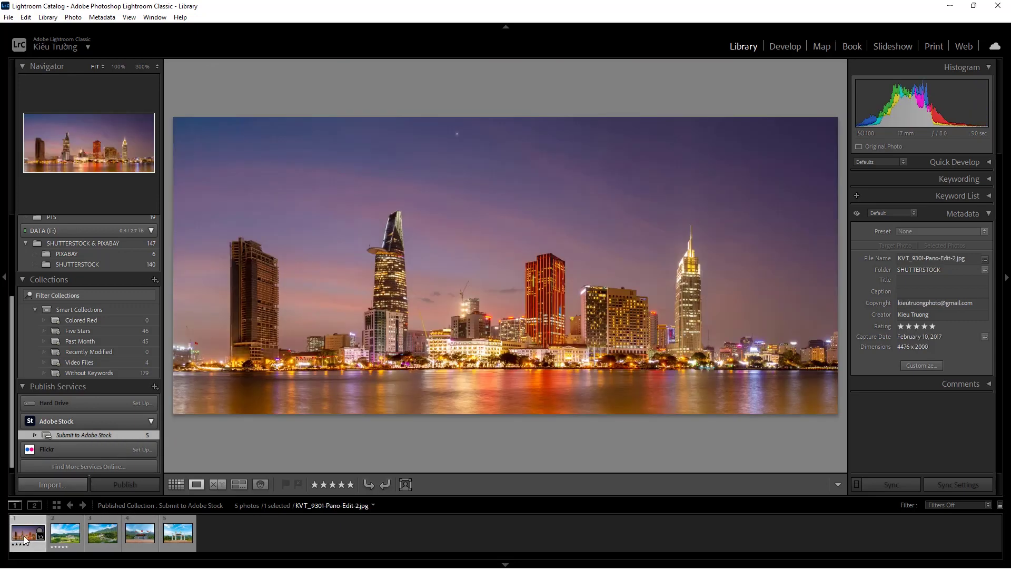
pyautogui.hotkey('ctrl', 'a')
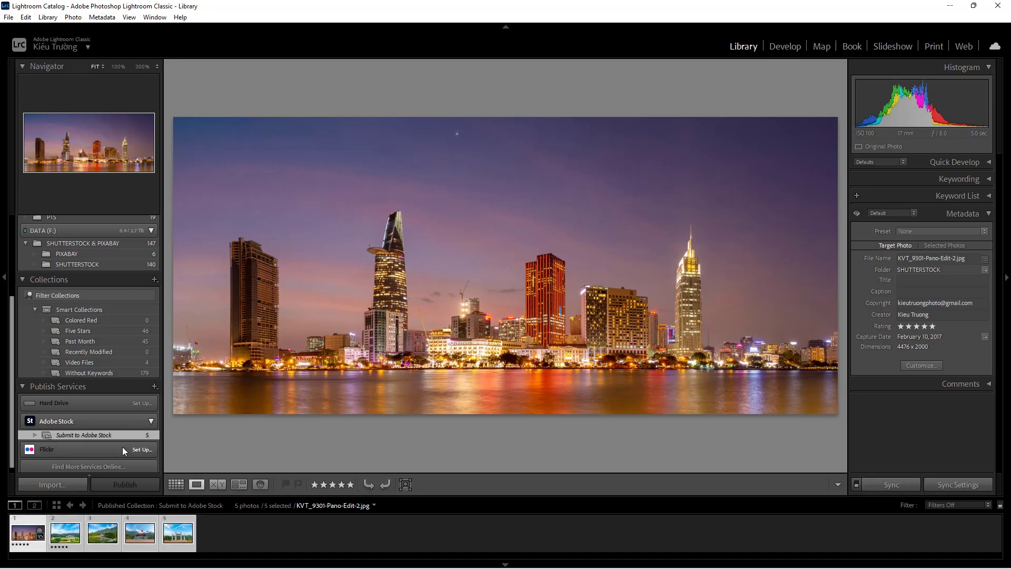
pyautogui.rightClick(128, 434)
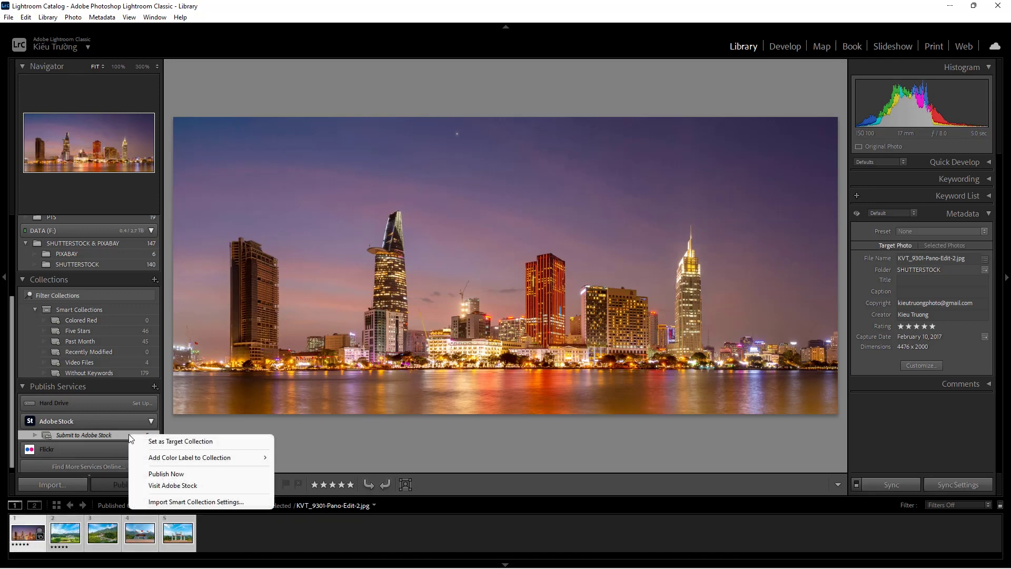
pyautogui.click(160, 474)
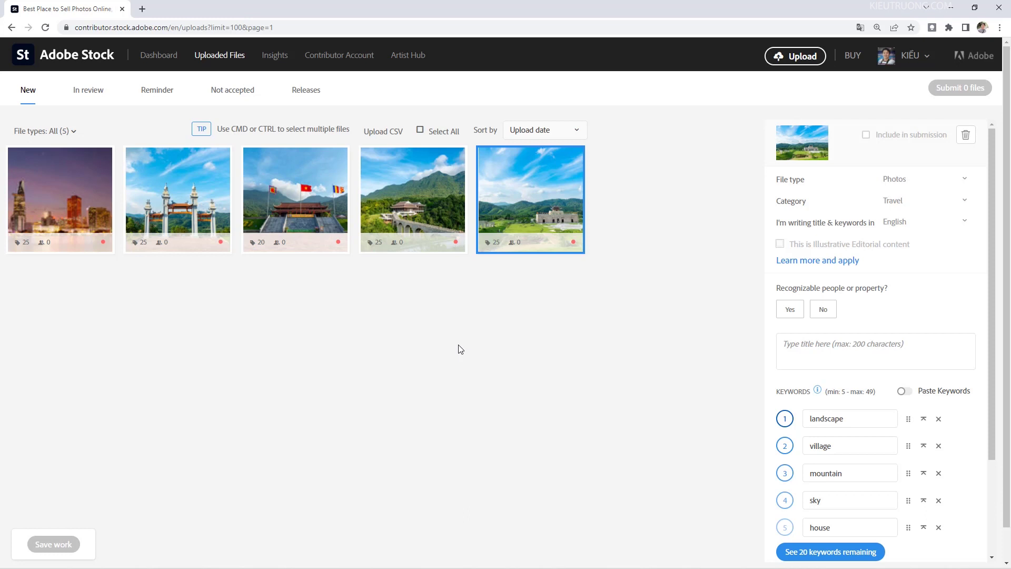
# On the contributor site, mark the selected landscape photo as having no recognizable people or property and title it "Tay Yen Tu pagoda. Son Dong District, Bac Giang Province, Viet Nam. May, 29, 2022"
pyautogui.click(823, 309)
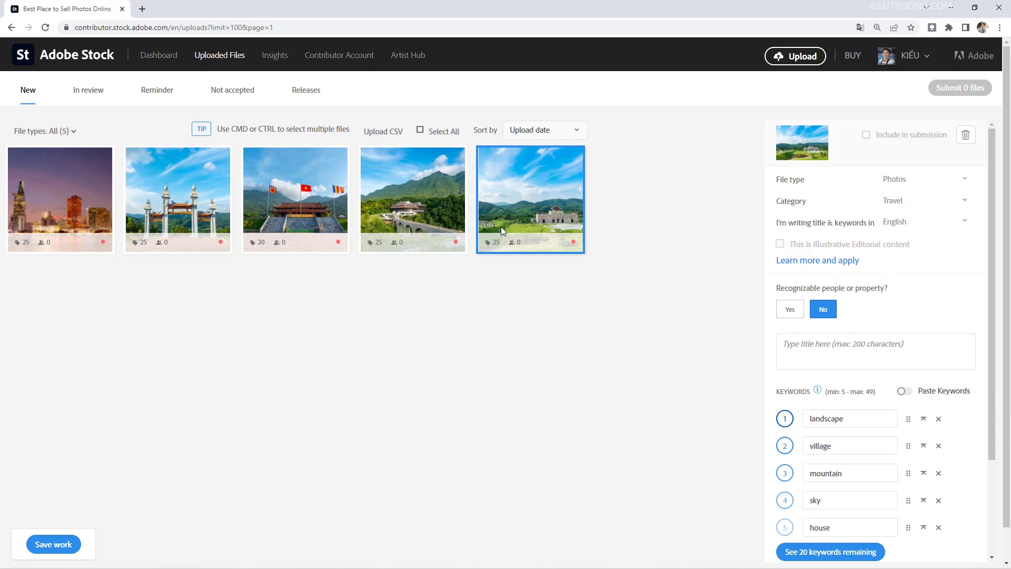
pyautogui.click(850, 345)
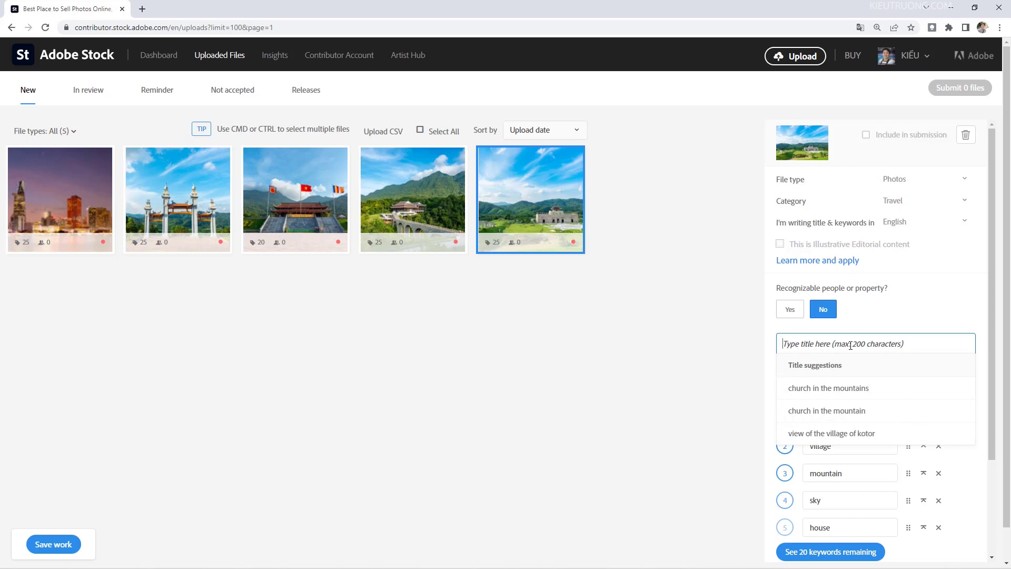
pyautogui.hotkey('ctrl', 'v')
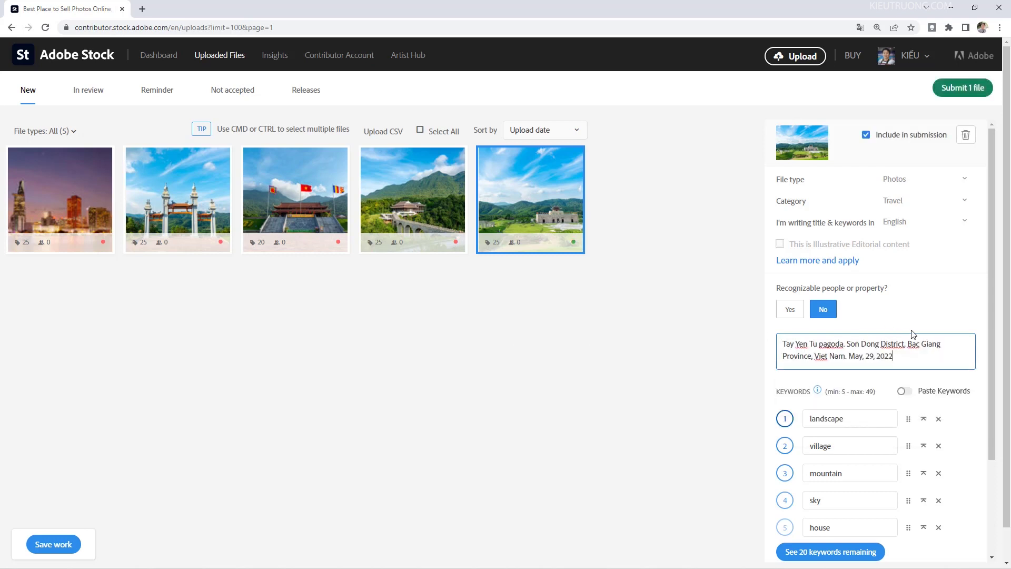
pyautogui.scroll(-1, 986, 316)
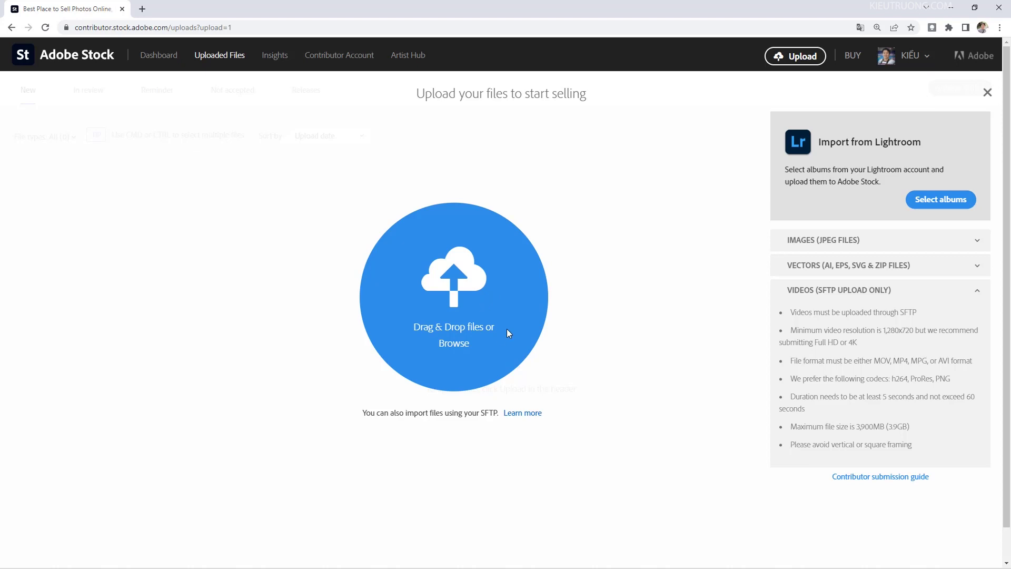
# Open the SFTP import instructions and view the linked FileZilla client download page
pyautogui.click(520, 413)
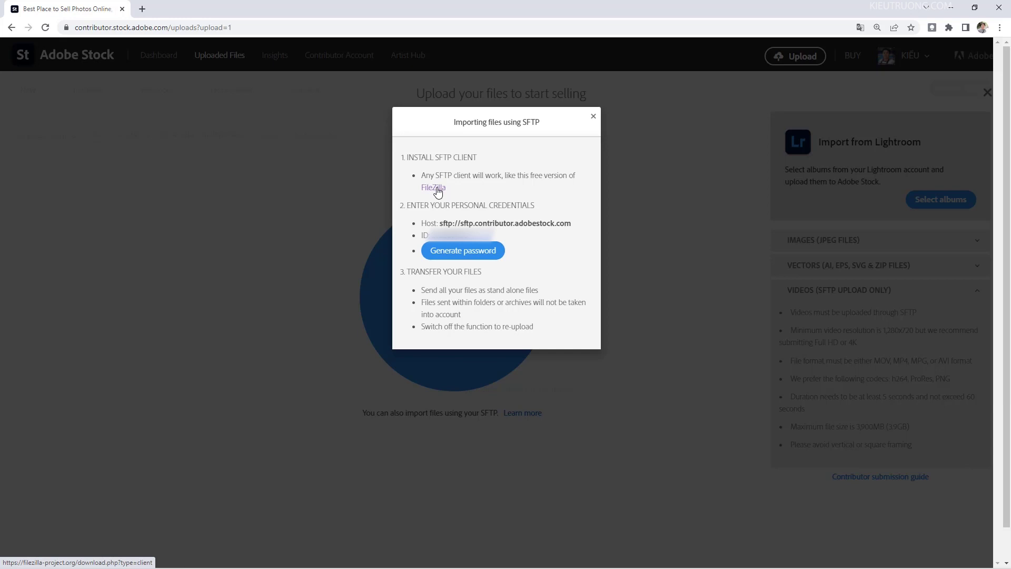
pyautogui.click(437, 190)
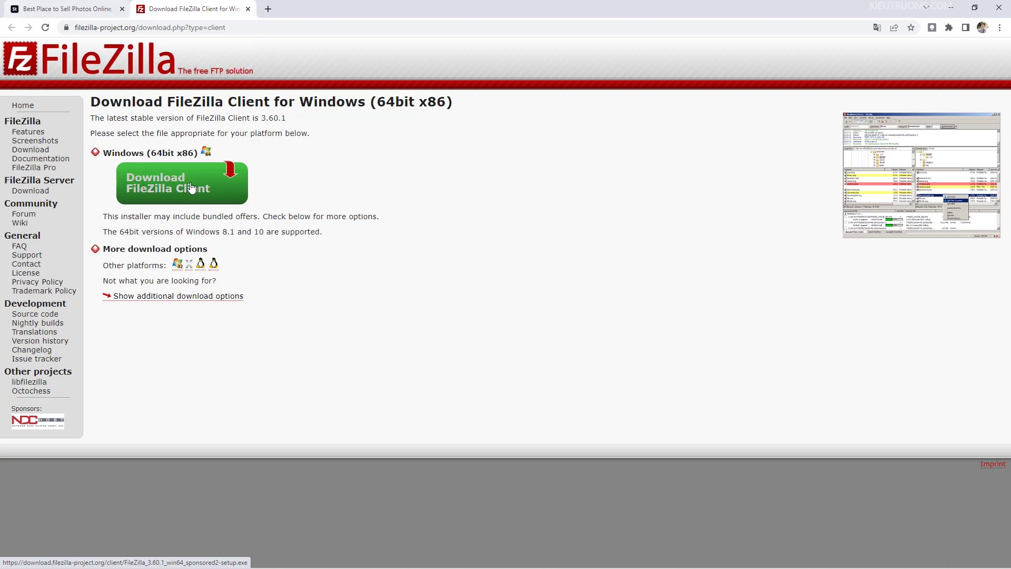
pyautogui.hotkey('ctrl', 'w')
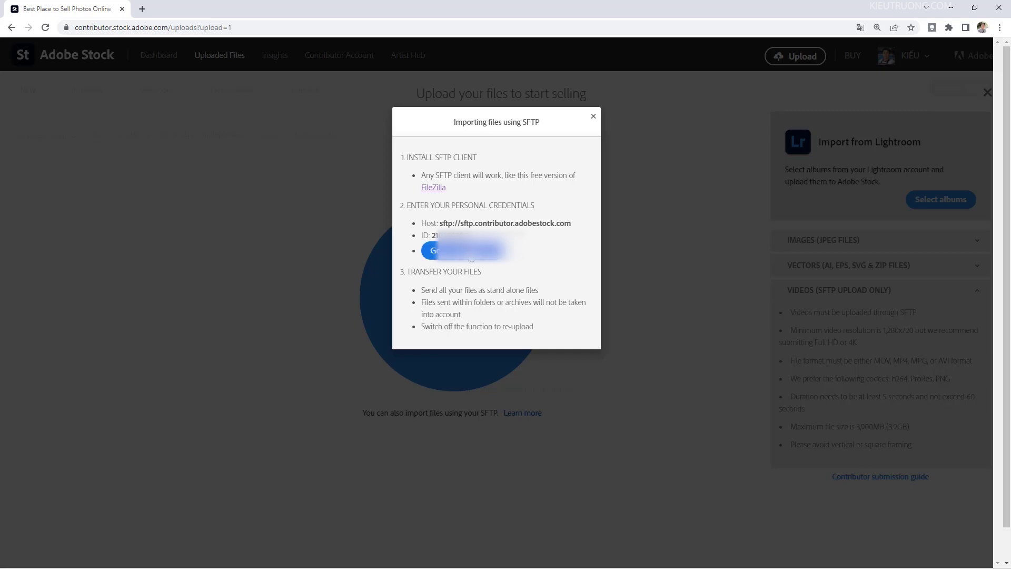
# Generate the SFTP password and copy the host sftp://sftp.contributor.adobestock.com into FileZilla as the connection host
pyautogui.click(471, 258)
pyautogui.doubleClick(453, 223)
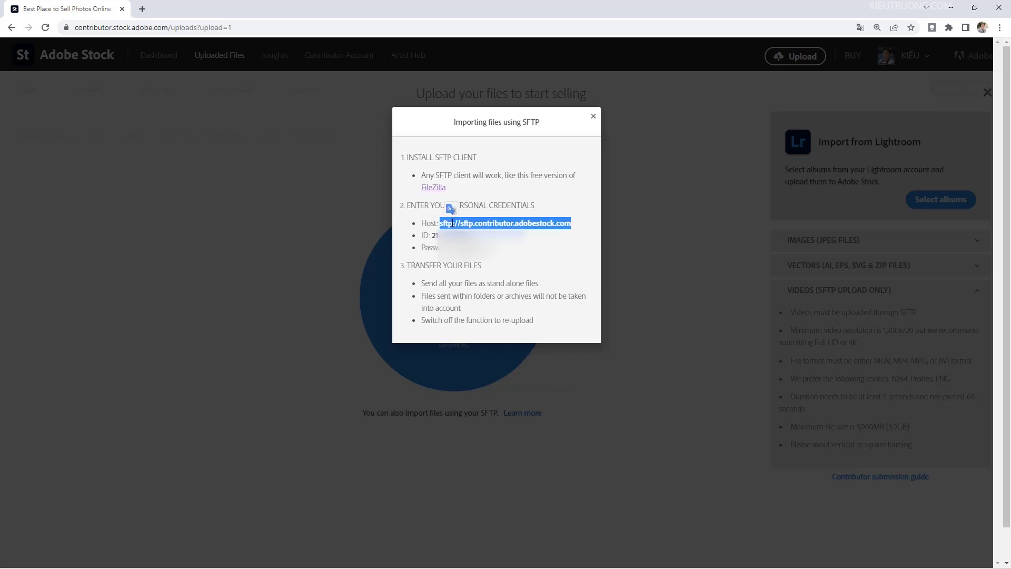
pyautogui.rightClick(453, 223)
pyautogui.click(469, 230)
pyautogui.hotkey('alt', 'Tab')
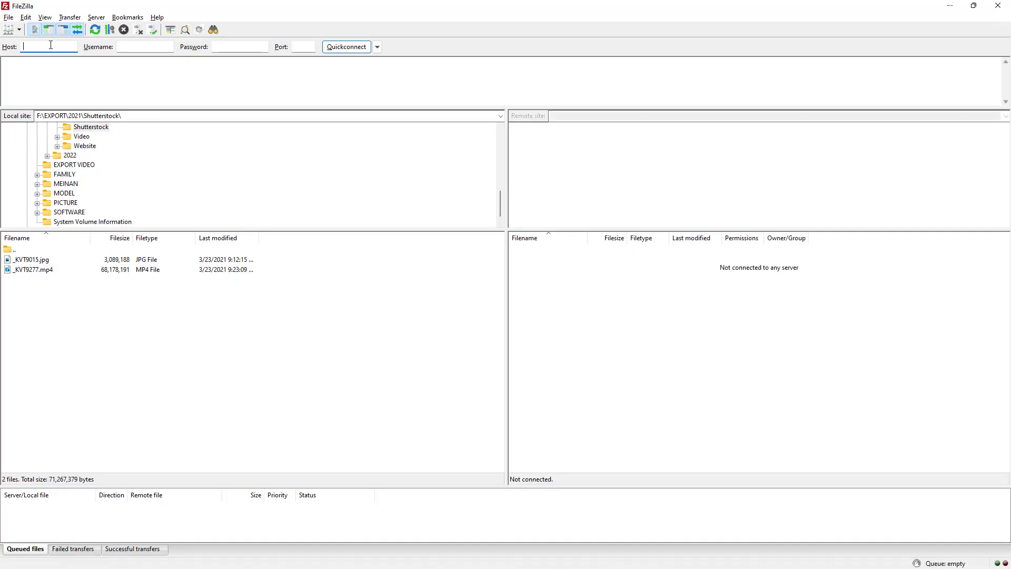
pyautogui.hotkey('ctrl', 'v')
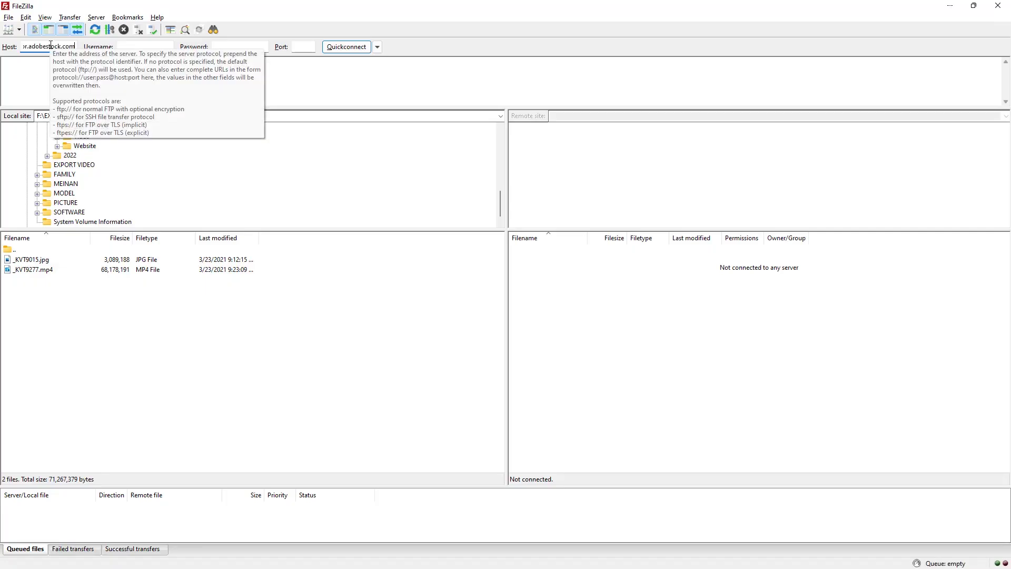
# Copy the SFTP ID from the Adobe Stock instructions into FileZilla as the username
pyautogui.hotkey('alt', 'Tab')
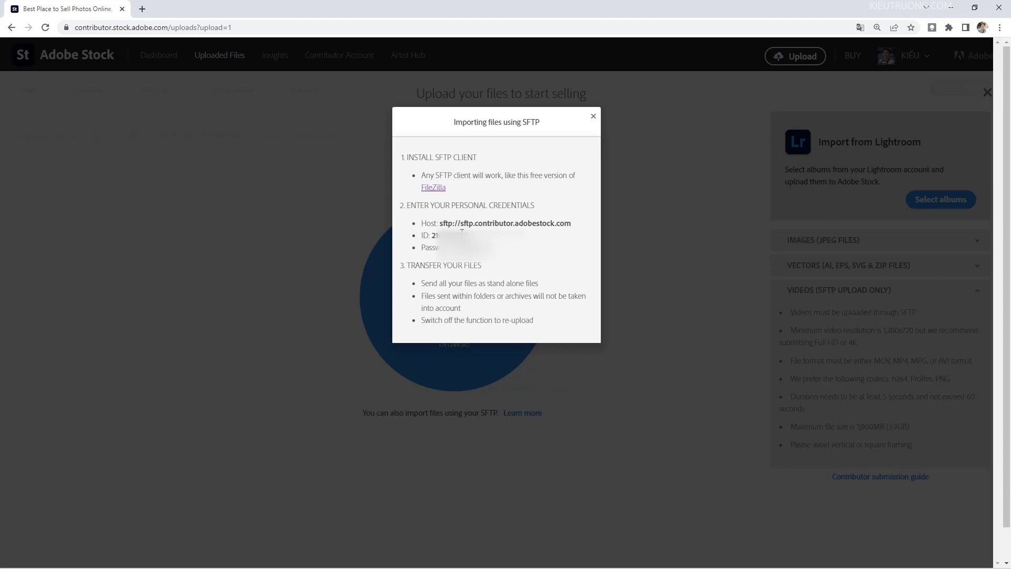
pyautogui.doubleClick(462, 232)
pyautogui.rightClick(462, 232)
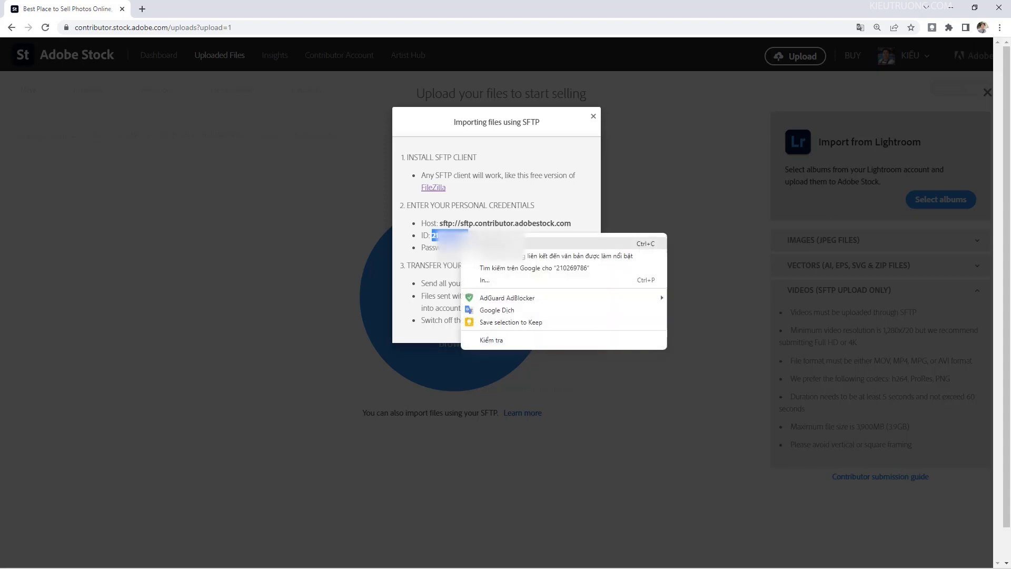
pyautogui.click(487, 242)
pyautogui.hotkey('alt', 'Tab')
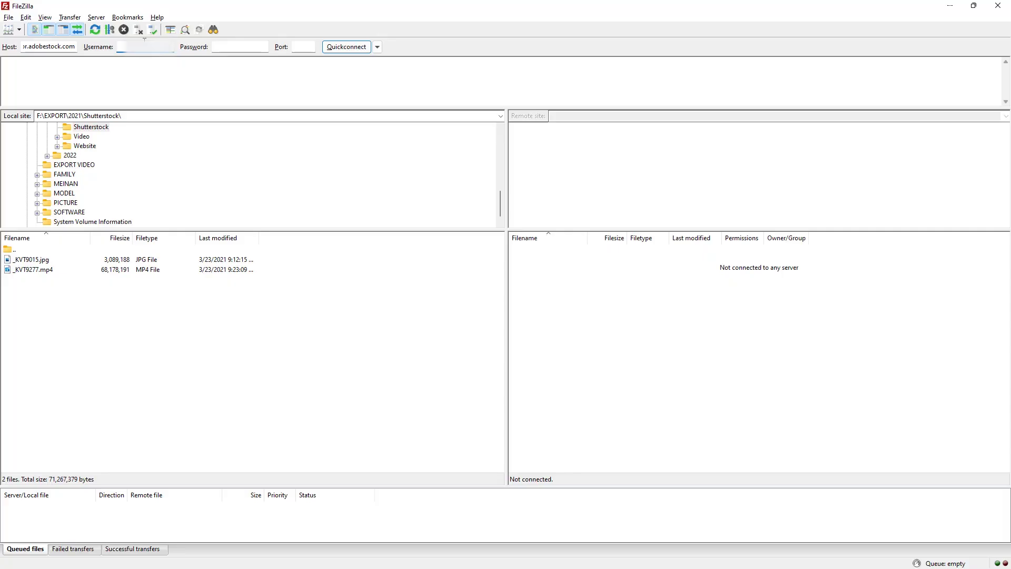
pyautogui.hotkey('ctrl', 'v')
# Copy the generated SFTP password into FileZilla's password field and connect to the server
pyautogui.hotkey('alt', 'Tab')
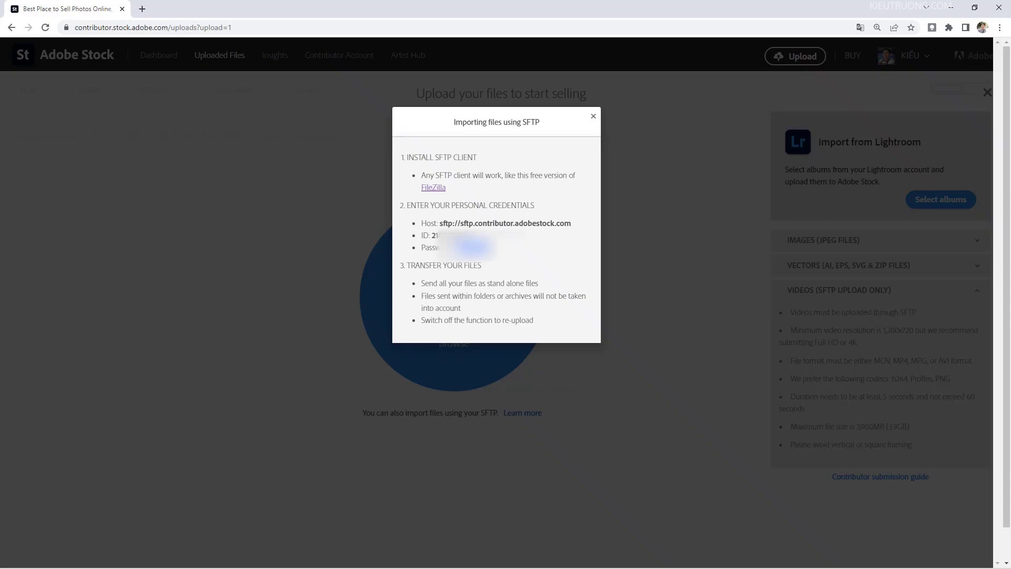
pyautogui.doubleClick(489, 247)
pyautogui.rightClick(483, 248)
pyautogui.click(506, 257)
pyautogui.hotkey('alt', 'Tab')
pyautogui.click(228, 47)
pyautogui.rightClick(228, 47)
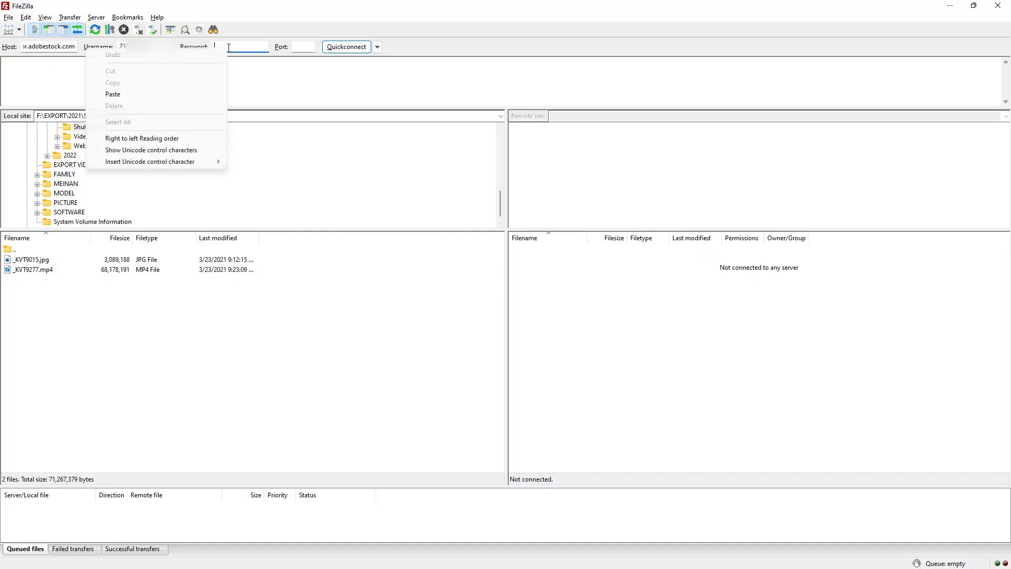
pyautogui.click(194, 95)
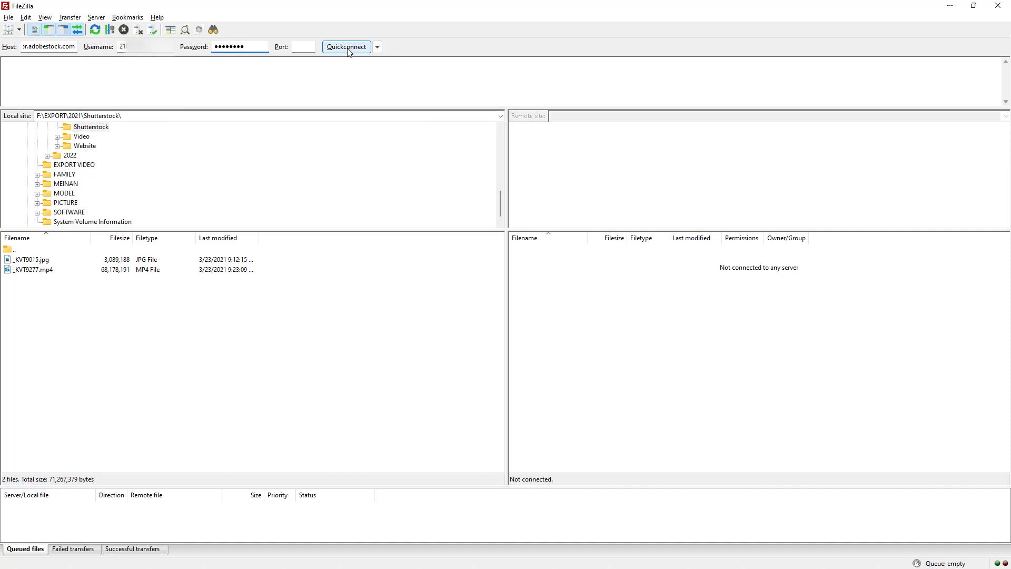
pyautogui.click(347, 47)
# Upload _KVT9277.mp4 from the local Shutterstock folder to the server's root directory
pyautogui.scroll(2, 172, 151)
pyautogui.click(172, 153)
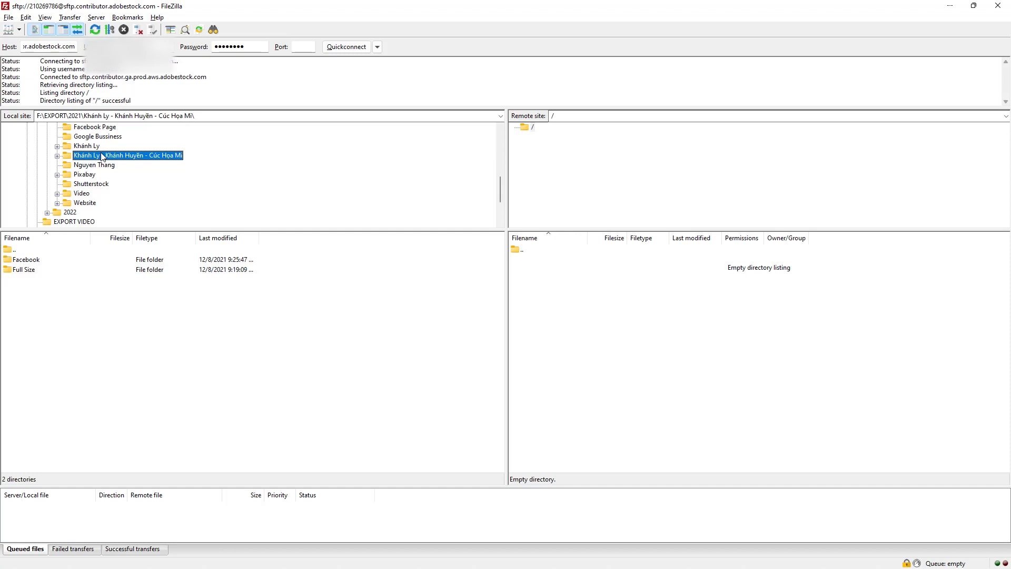
pyautogui.click(87, 183)
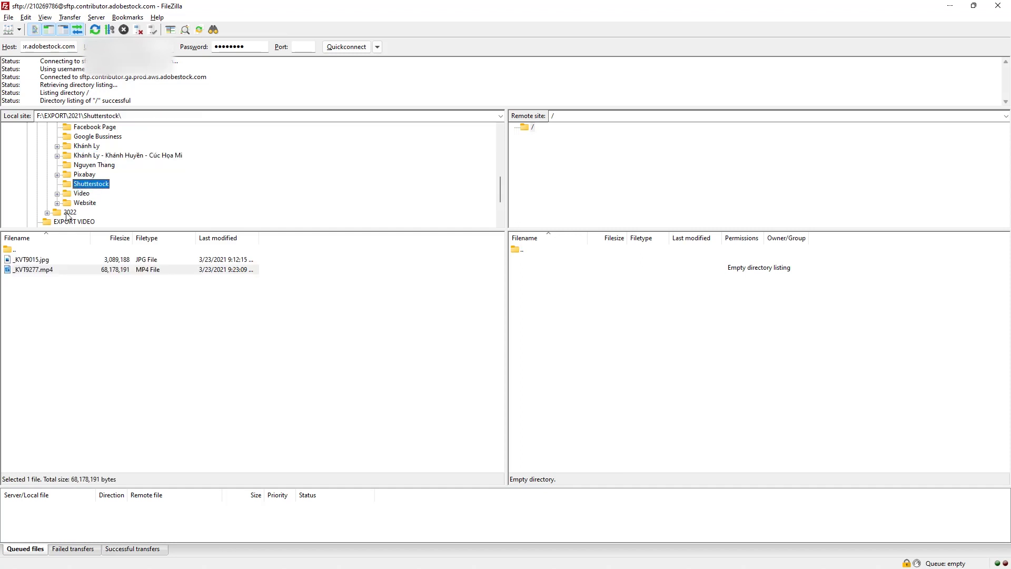
pyautogui.click(32, 271)
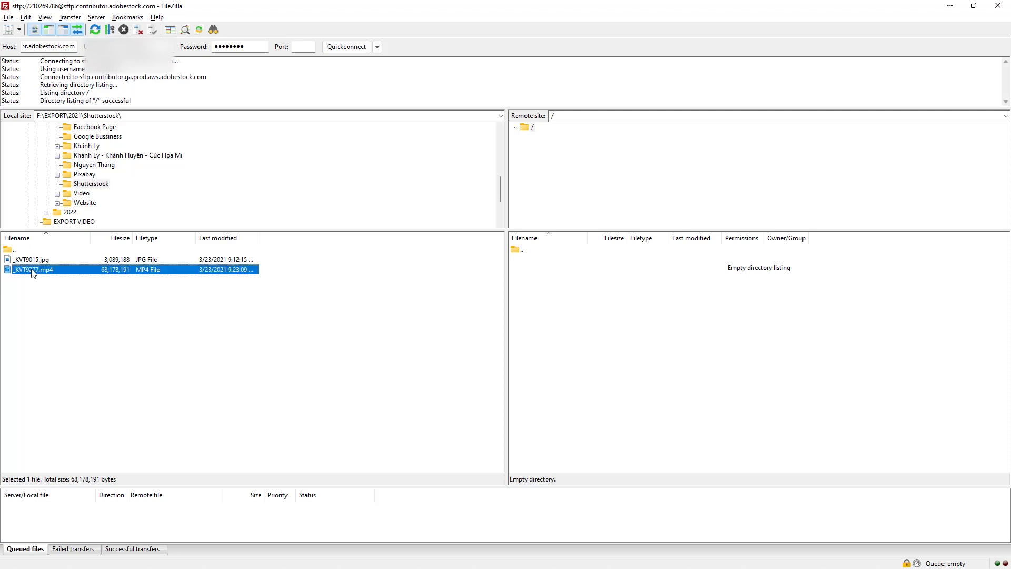
pyautogui.moveTo(32, 271); pyautogui.dragTo(609, 283)
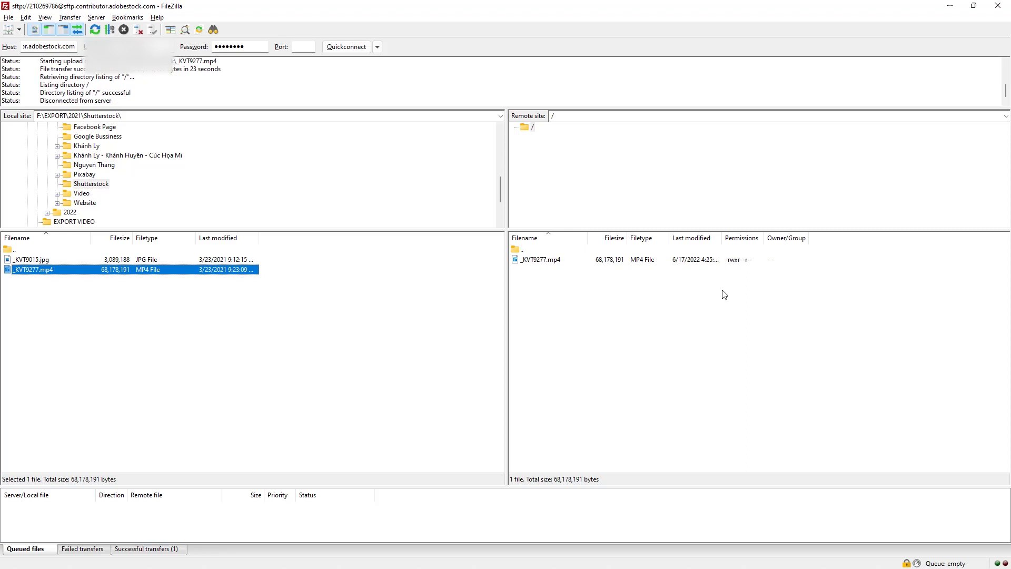
# Switch back to Adobe Stock in the browser, reload the uploads page and close the upload screen
pyautogui.hotkey('alt', 'Tab')
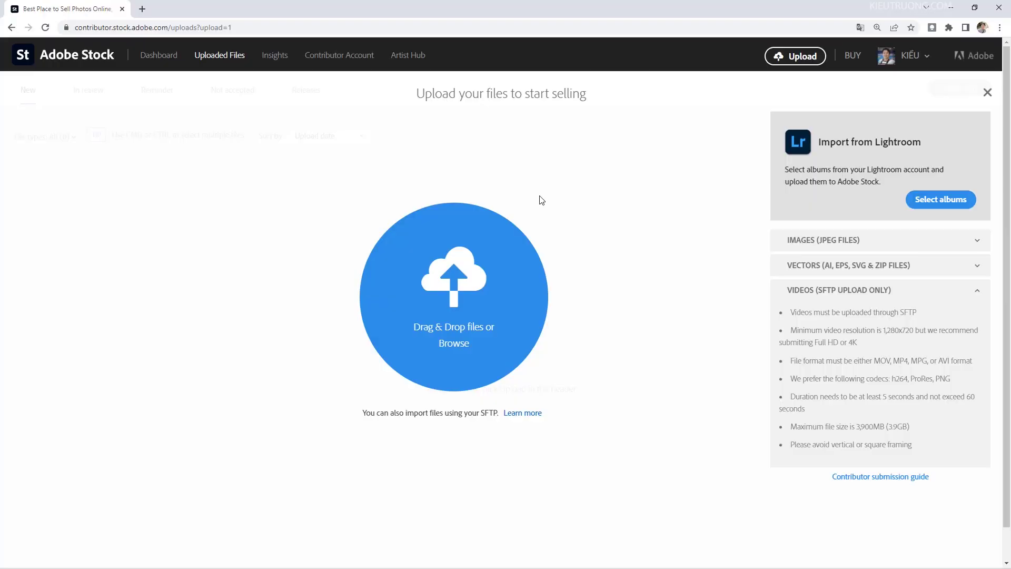
pyautogui.rightClick(549, 190)
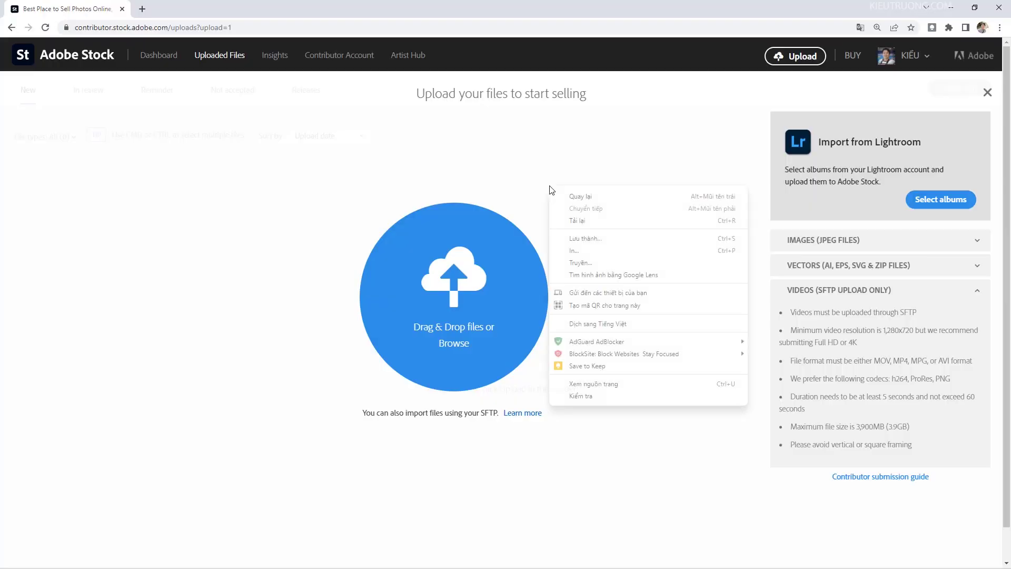
pyautogui.click(580, 220)
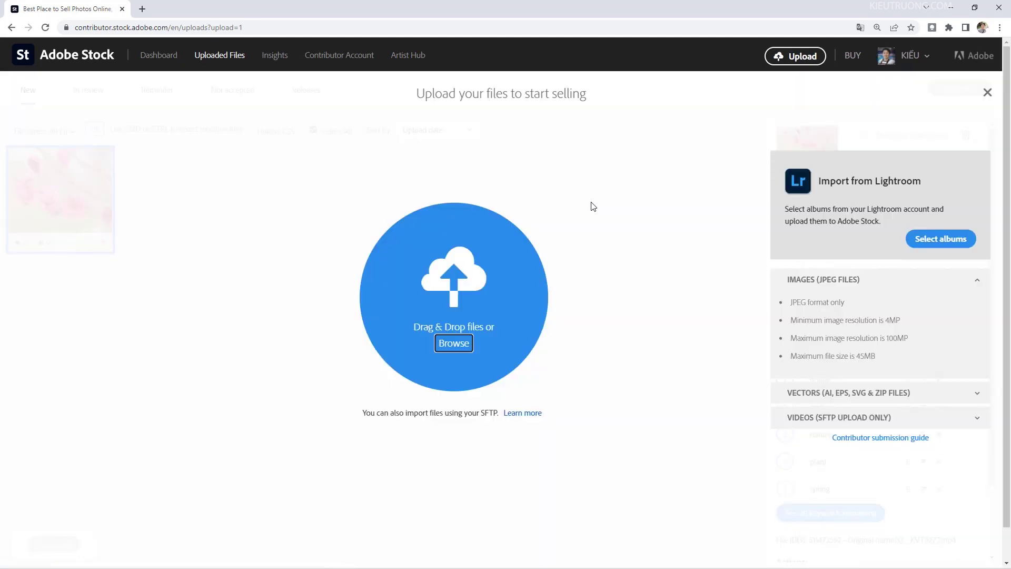
pyautogui.press('Escape')
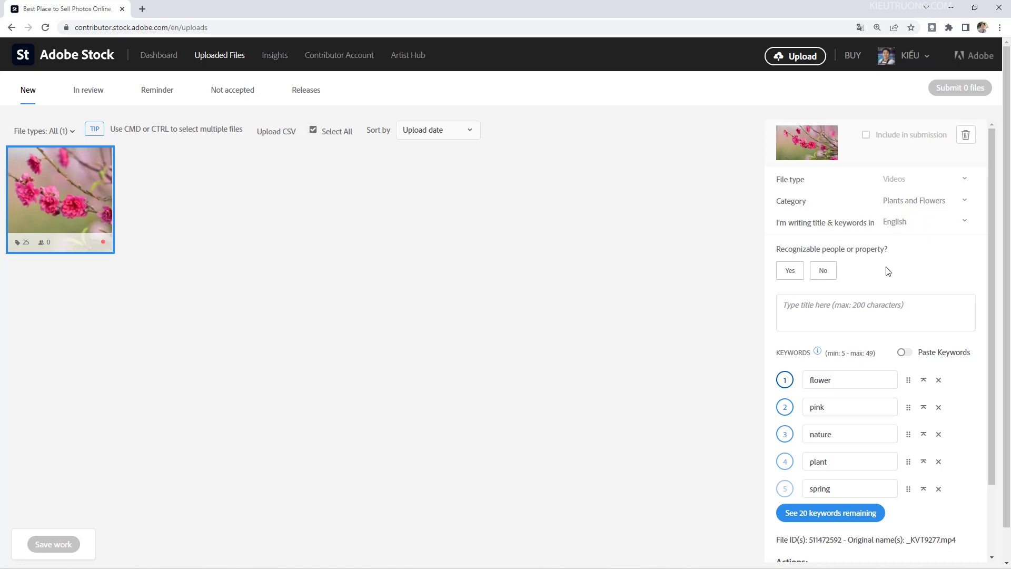
# Mark the flower video as having no recognizable people or property and title it "Peach blossoms bloom in the garden before Vietnam Lunar Year"
pyautogui.click(825, 271)
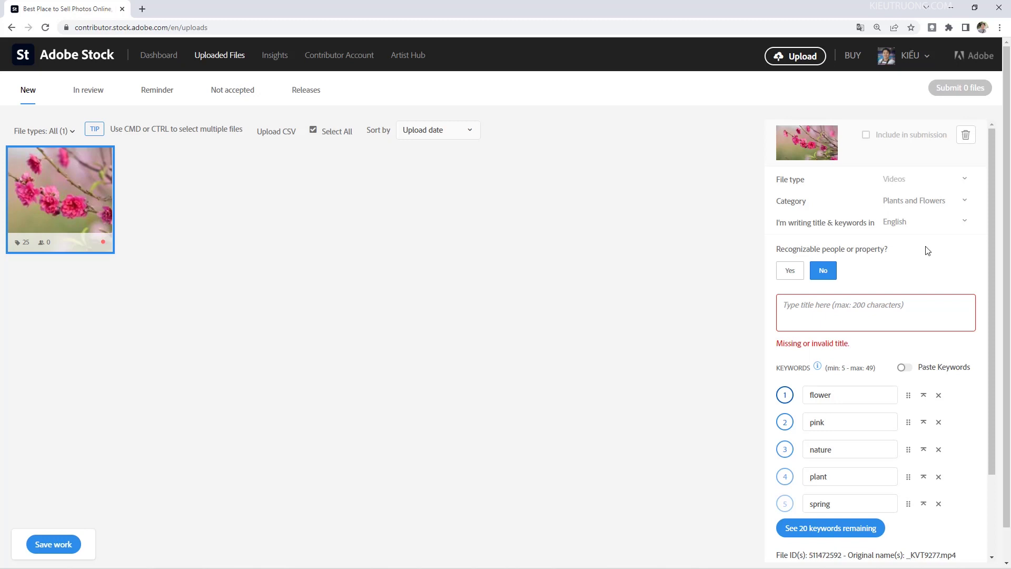
pyautogui.click(828, 306)
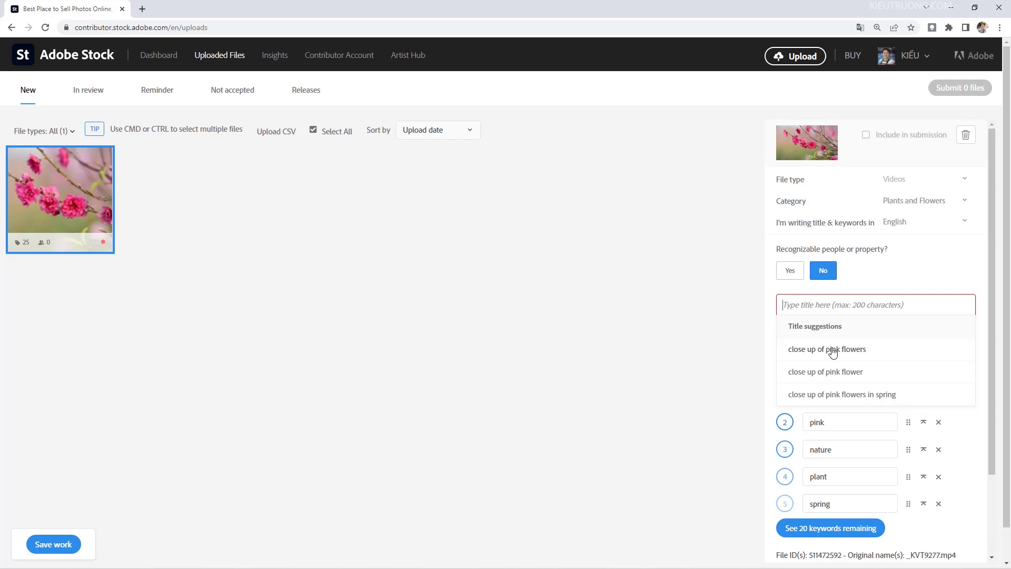
pyautogui.rightClick(849, 304)
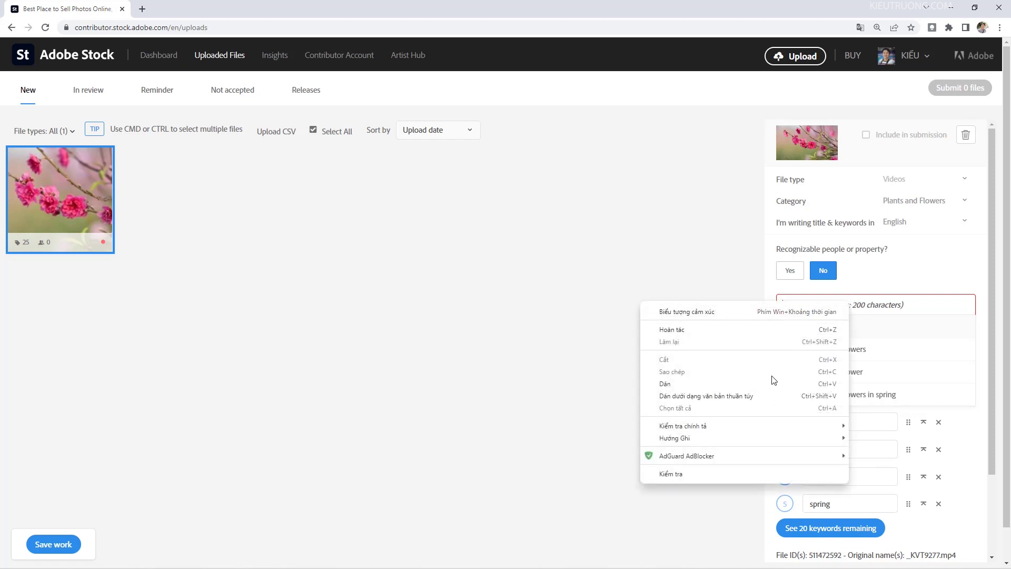
pyautogui.click(713, 384)
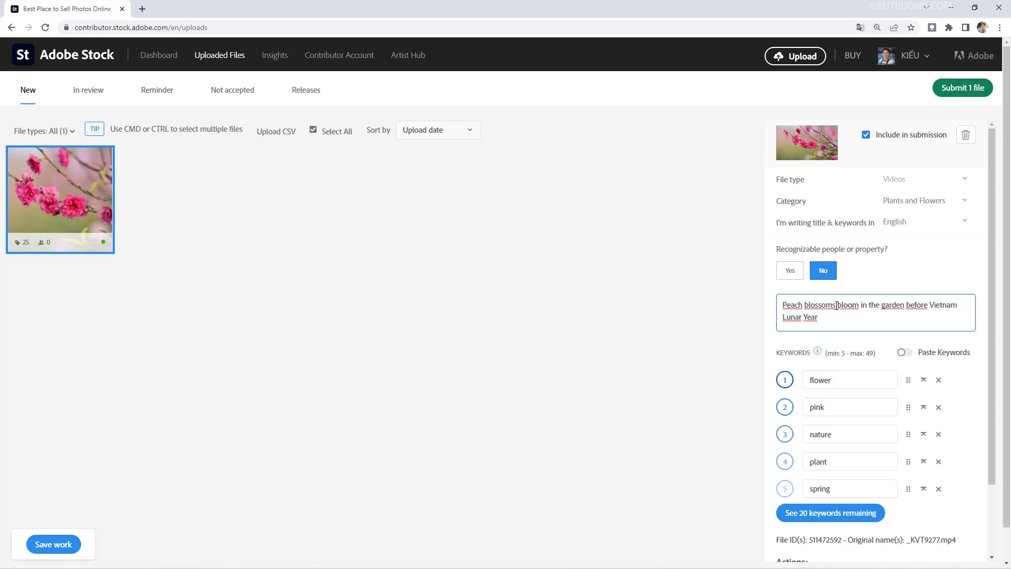
# Replace the video's first keyword with "peach blossoms", reusing the words from the title
pyautogui.moveTo(837, 306); pyautogui.dragTo(784, 304)
pyautogui.hotkey('ctrl', 'c')
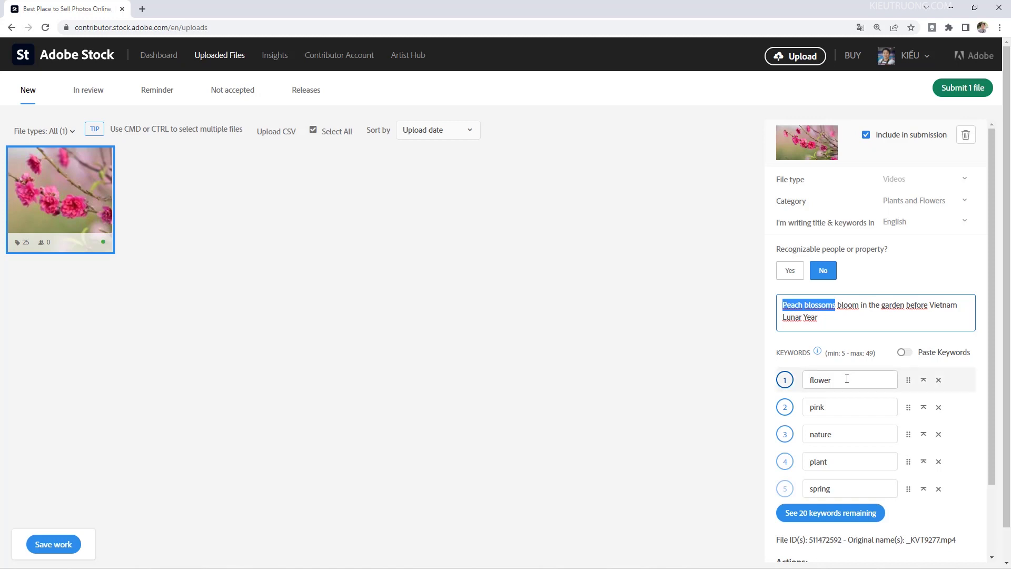
pyautogui.click(832, 380)
pyautogui.doubleClick(832, 379)
pyautogui.hotkey('ctrl', 'v')
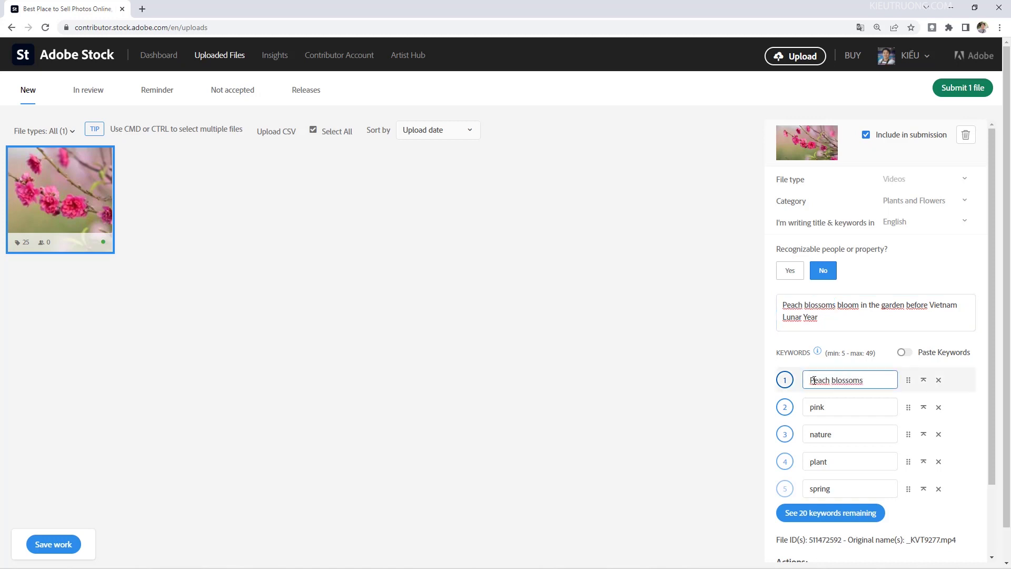
pyautogui.click(815, 380)
pyautogui.press('BackSpace')
pyautogui.write('p')
# Submit the flower video to Adobe Stock for review
pyautogui.moveTo(990, 305); pyautogui.dragTo(988, 393)
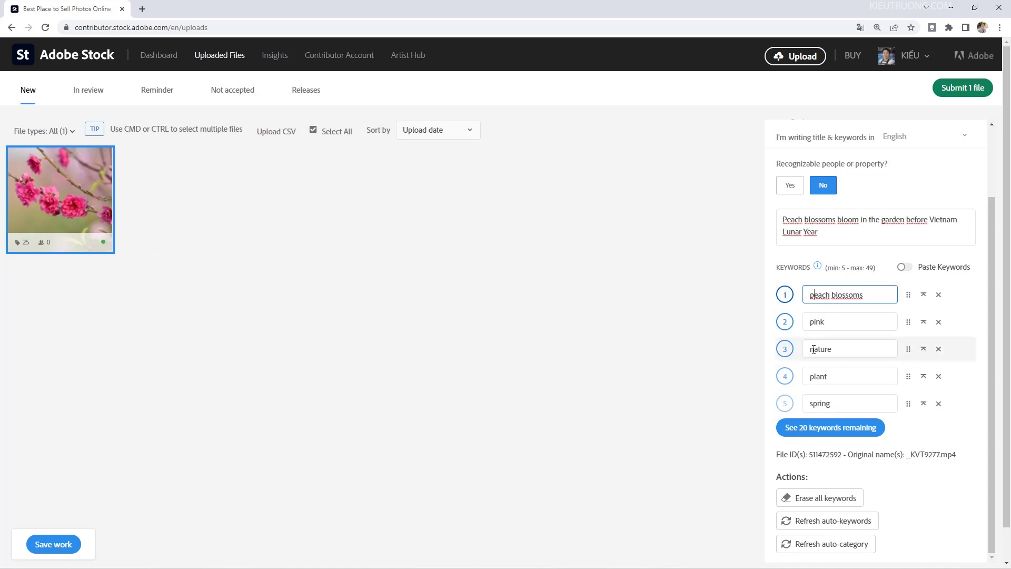
pyautogui.click(963, 90)
pyautogui.click(626, 272)
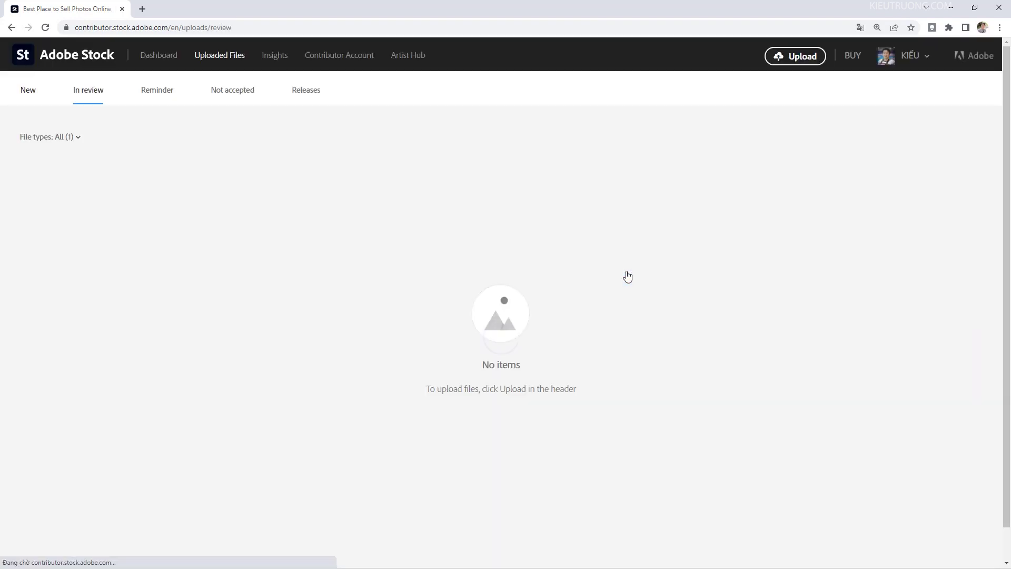